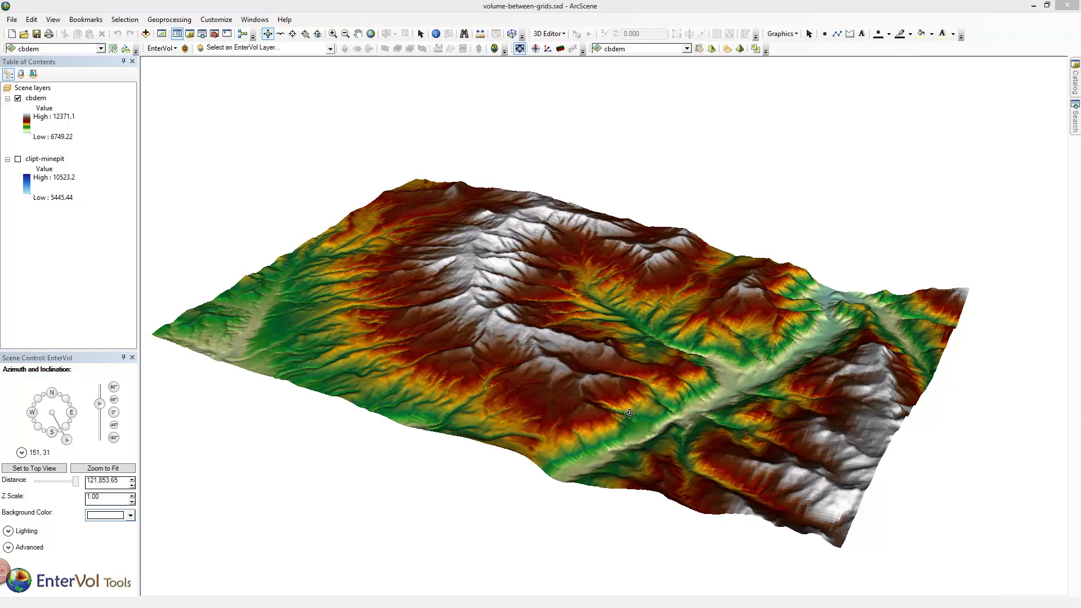
# Step: Switch on the clipt-minepit layer and orbit the terrain to inspect the blue pit inside cbdem
pyautogui.click(575, 406)
pyautogui.moveTo(575, 406); pyautogui.dragTo(483, 395)
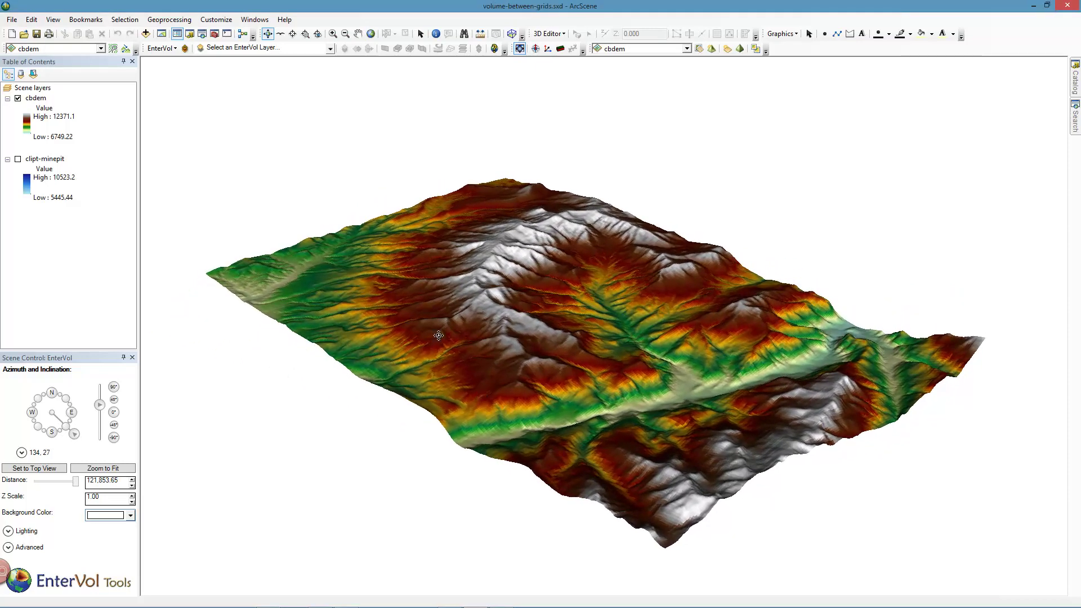
pyautogui.click(18, 160)
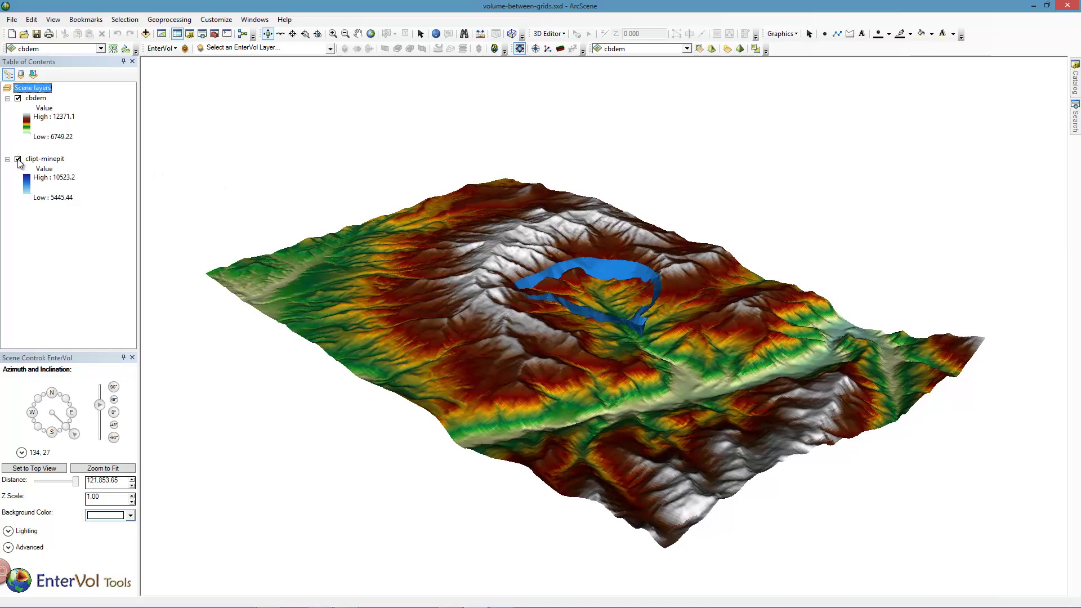
pyautogui.moveTo(551, 370); pyautogui.dragTo(379, 377)
pyautogui.moveTo(591, 340); pyautogui.dragTo(789, 352)
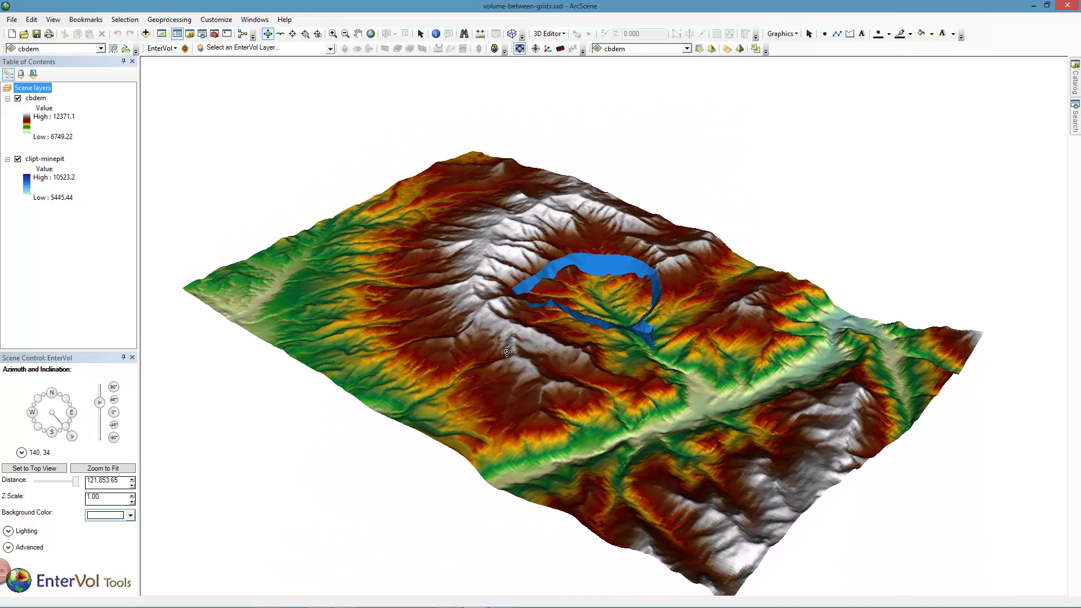
pyautogui.moveTo(507, 352); pyautogui.dragTo(550, 361)
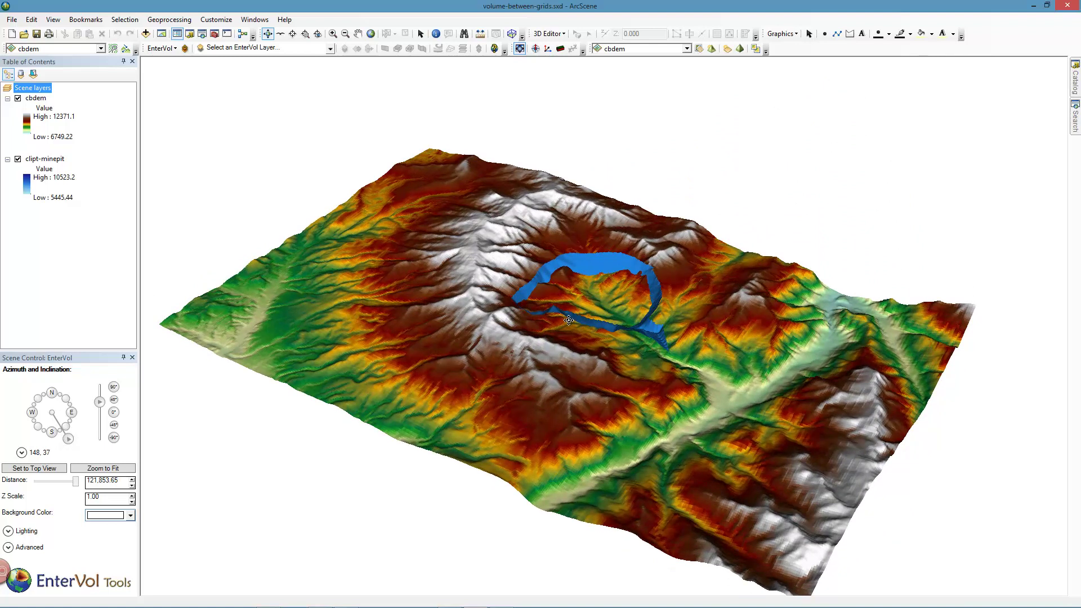
pyautogui.moveTo(432, 400); pyautogui.dragTo(394, 388)
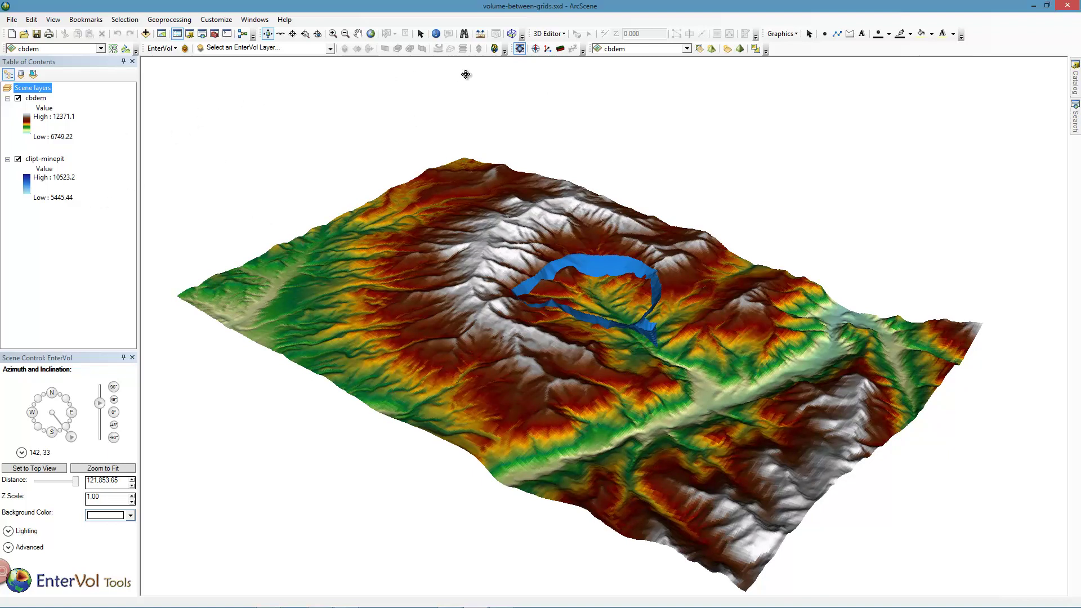
# Step: Set up Raster To Volume from cbdem to clipt-minepit at 300 × 300 resolution with Bicubic interpolation
pyautogui.click(561, 49)
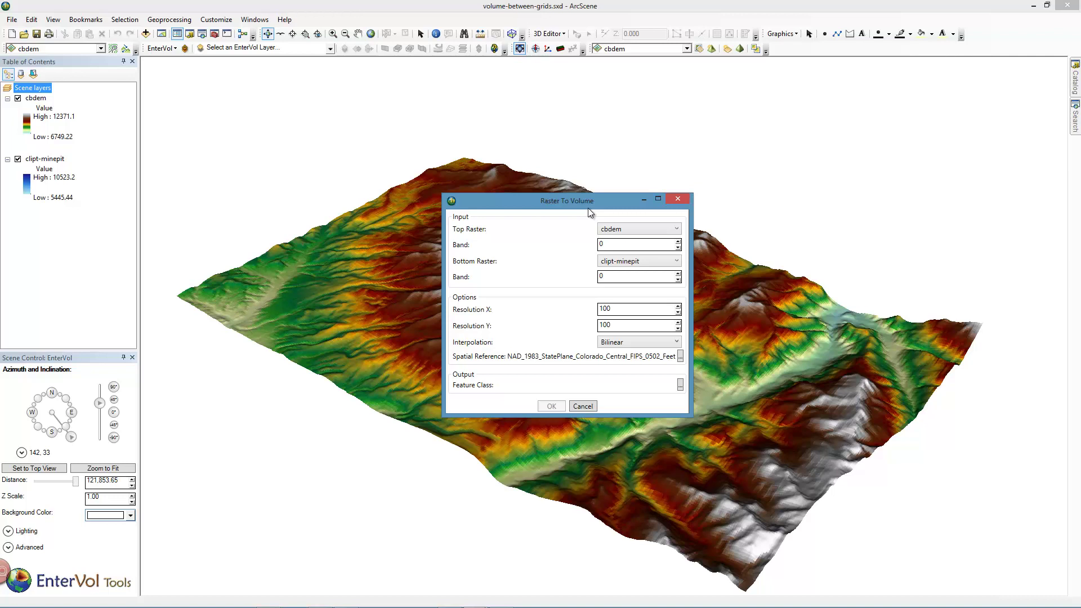
pyautogui.moveTo(588, 208); pyautogui.dragTo(392, 209)
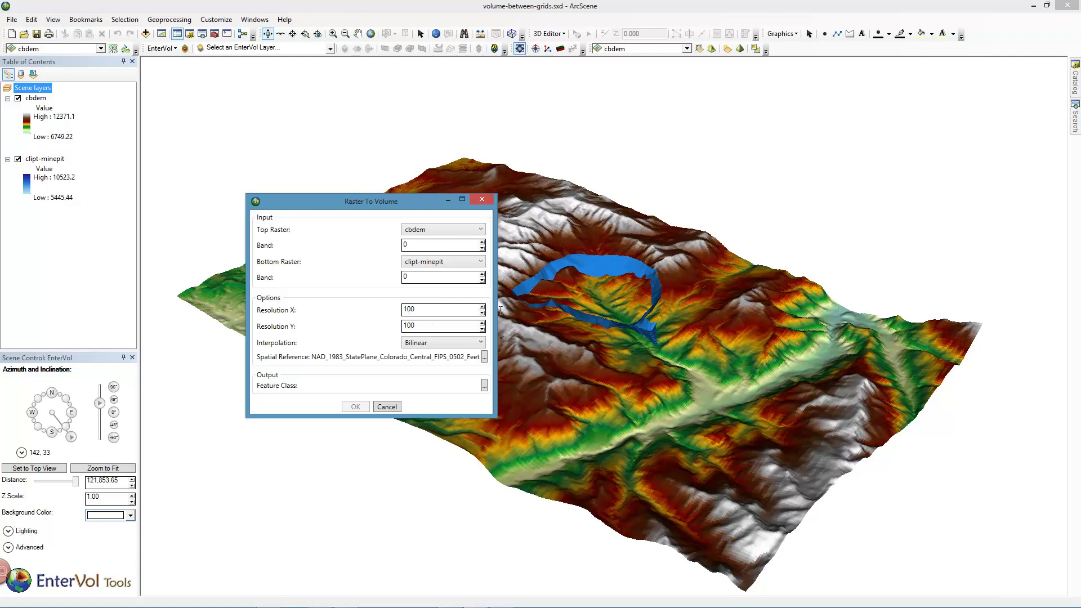
pyautogui.doubleClick(408, 309)
pyautogui.write('300')
pyautogui.doubleClick(434, 327)
pyautogui.write('300')
pyautogui.click(453, 342)
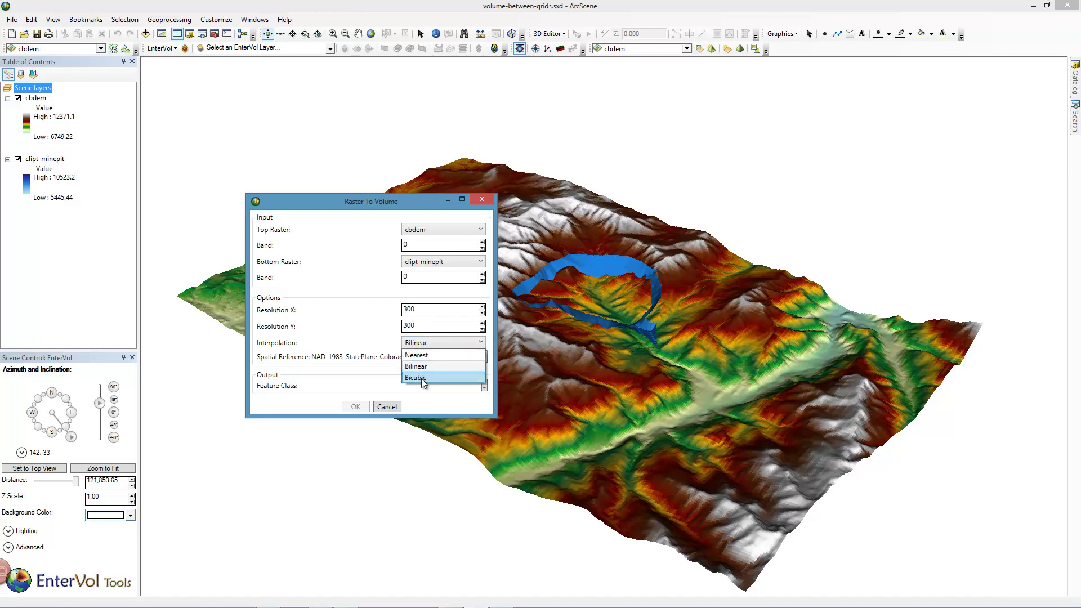
pyautogui.click(421, 378)
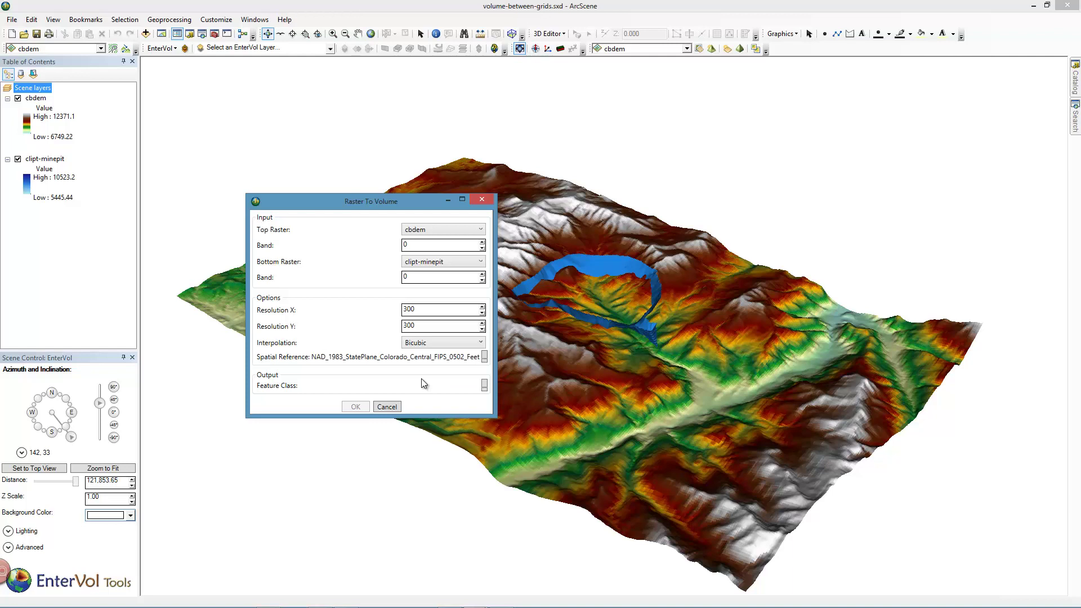
# Step: Save the output volume as pitvolume in Pit_Volume.gdb and run Raster To Volume
pyautogui.click(484, 384)
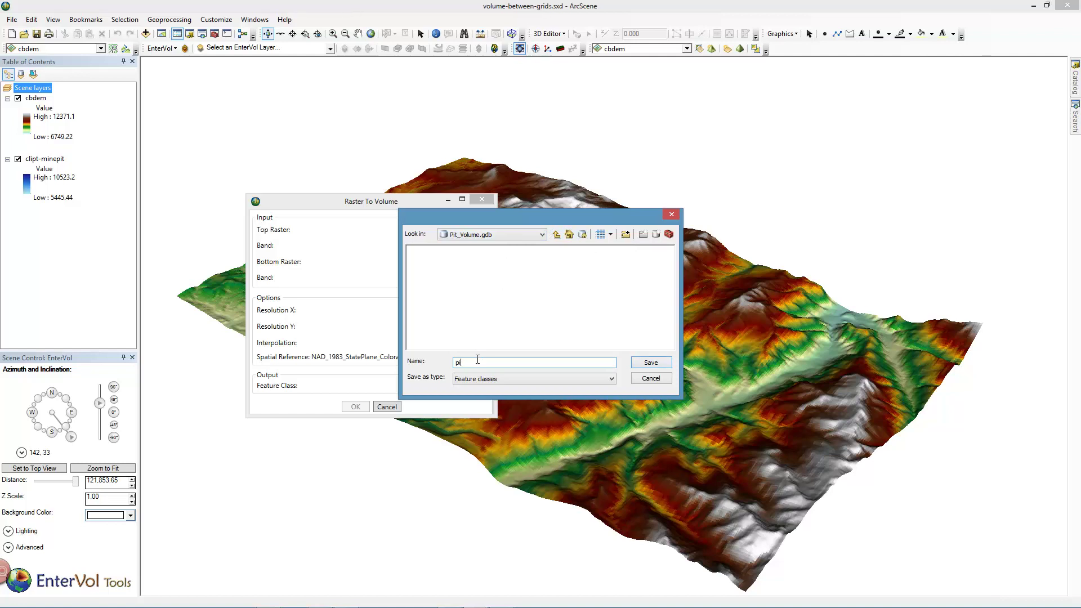
pyautogui.write('t-')
pyautogui.press('BackSpace')
pyautogui.write('volume')
pyautogui.click(643, 361)
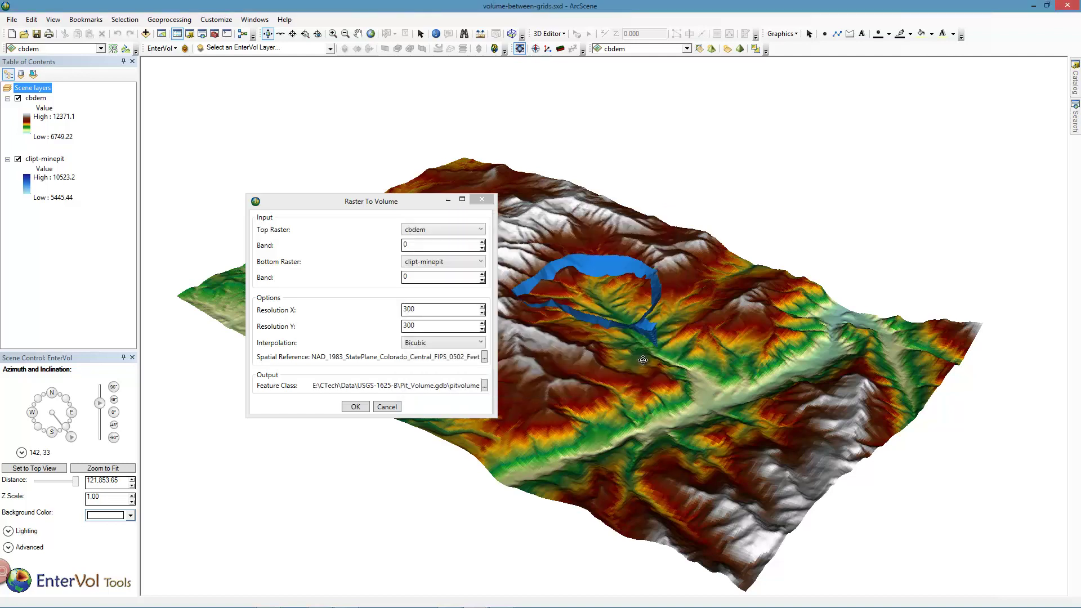
pyautogui.click(363, 405)
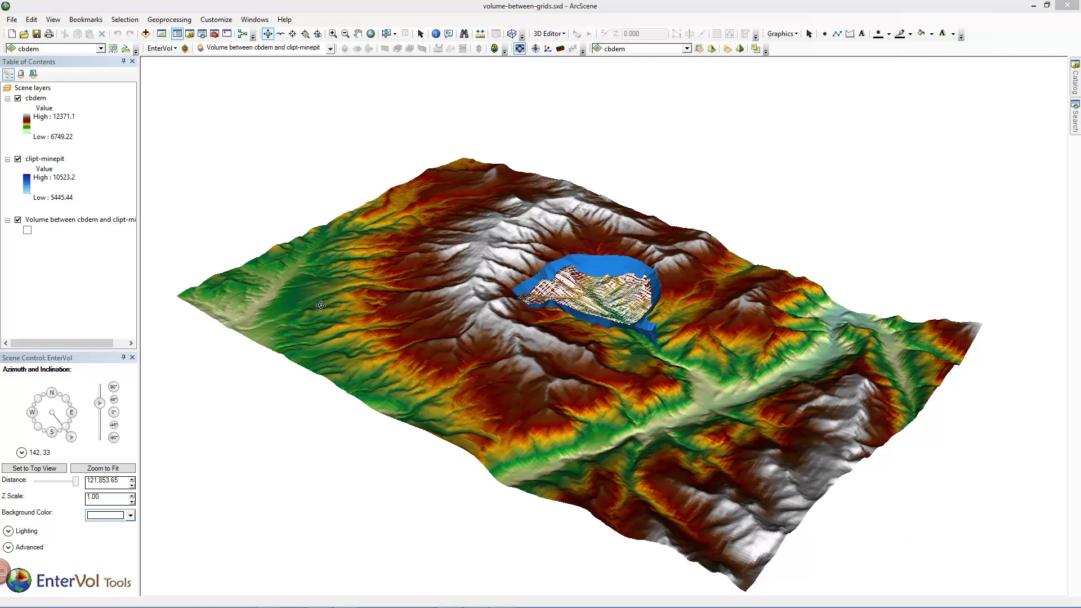
# Step: Hide cbdem and clipt-minepit, set Z scale to 2.00, and orbit around the pit volume
pyautogui.click(18, 99)
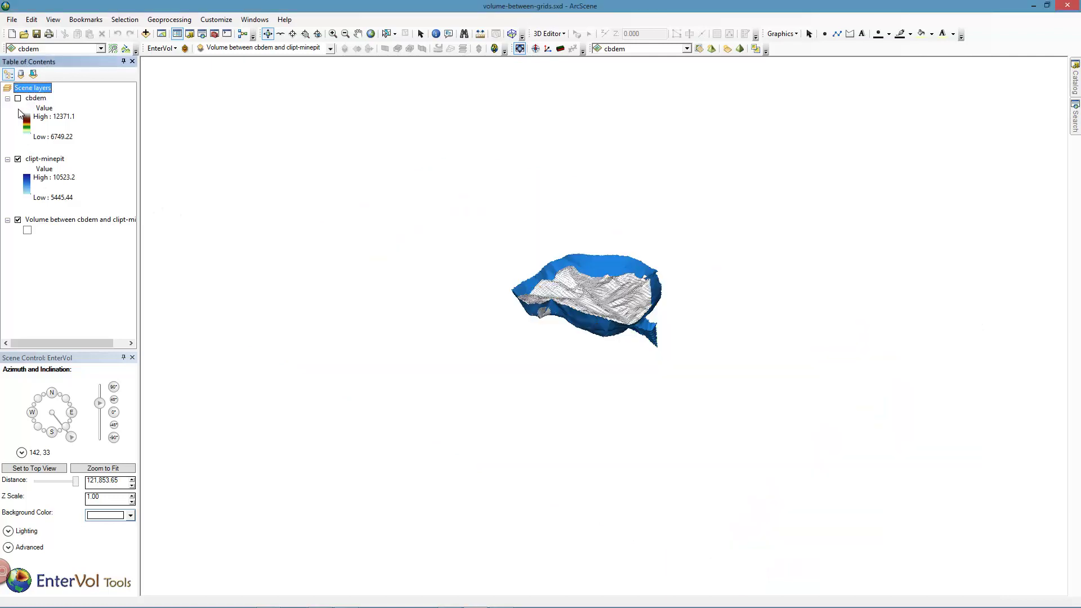
pyautogui.click(18, 159)
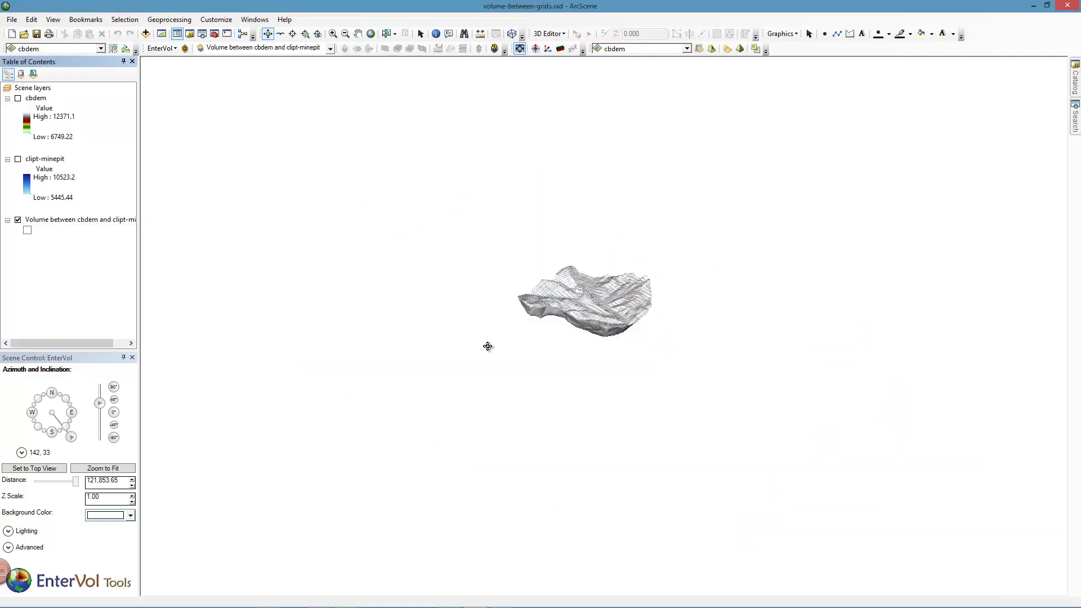
pyautogui.moveTo(487, 346); pyautogui.dragTo(389, 363)
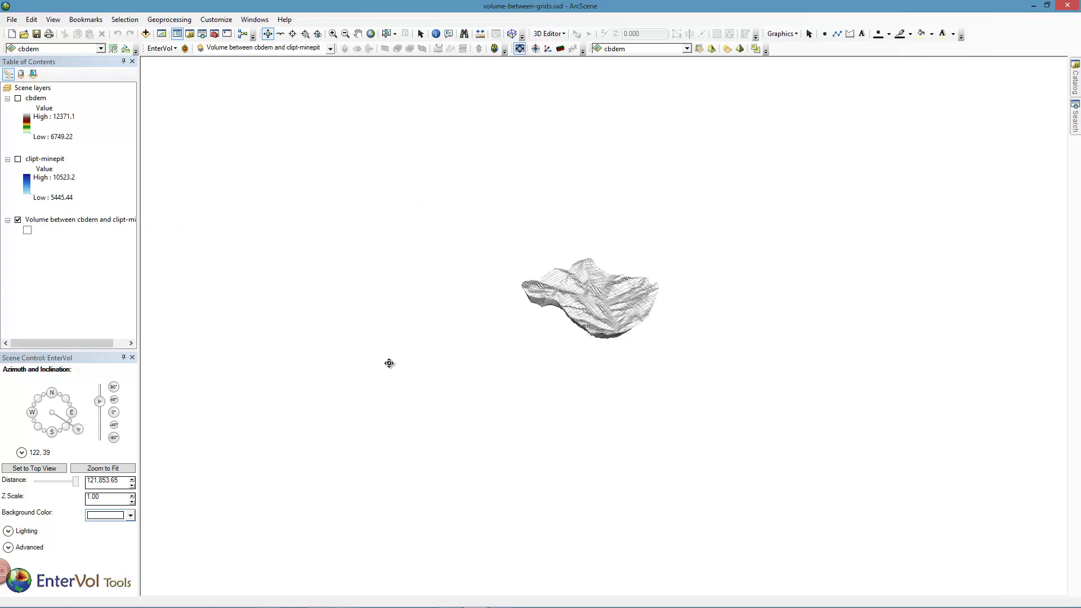
pyautogui.click(131, 497)
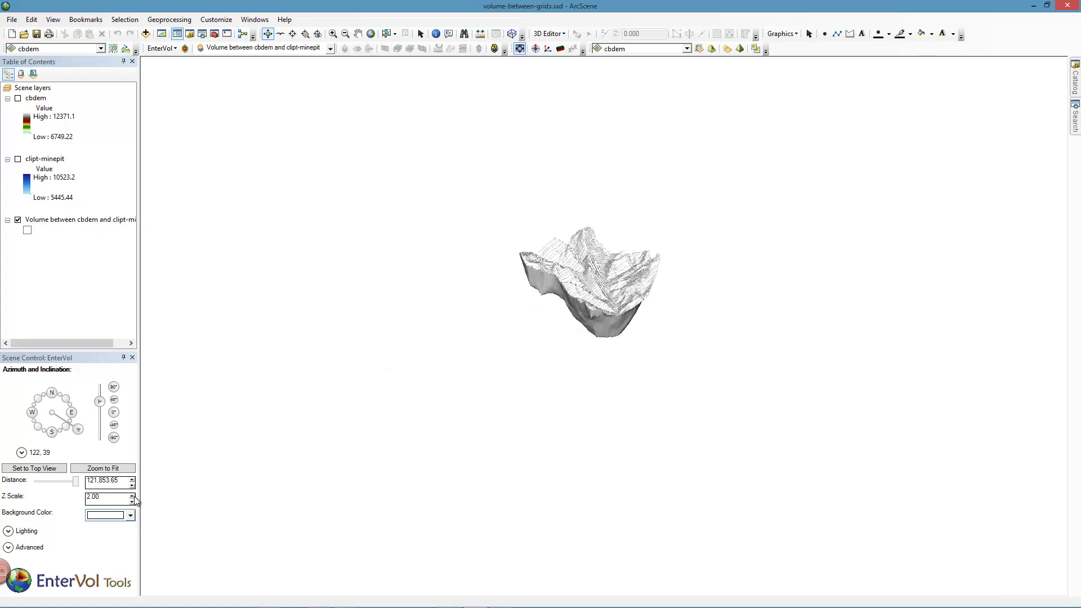
pyautogui.moveTo(496, 375); pyautogui.dragTo(482, 323)
pyautogui.moveTo(526, 336); pyautogui.dragTo(530, 345, button='right')
pyautogui.scroll(5, 529, 346)
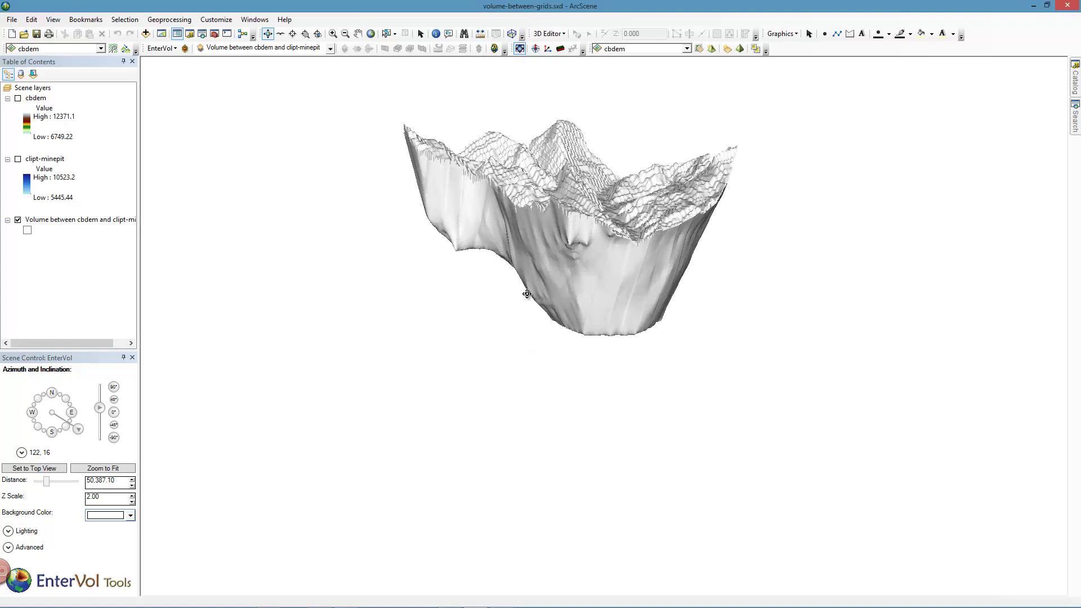
pyautogui.moveTo(527, 293); pyautogui.dragTo(506, 405, button='middle')
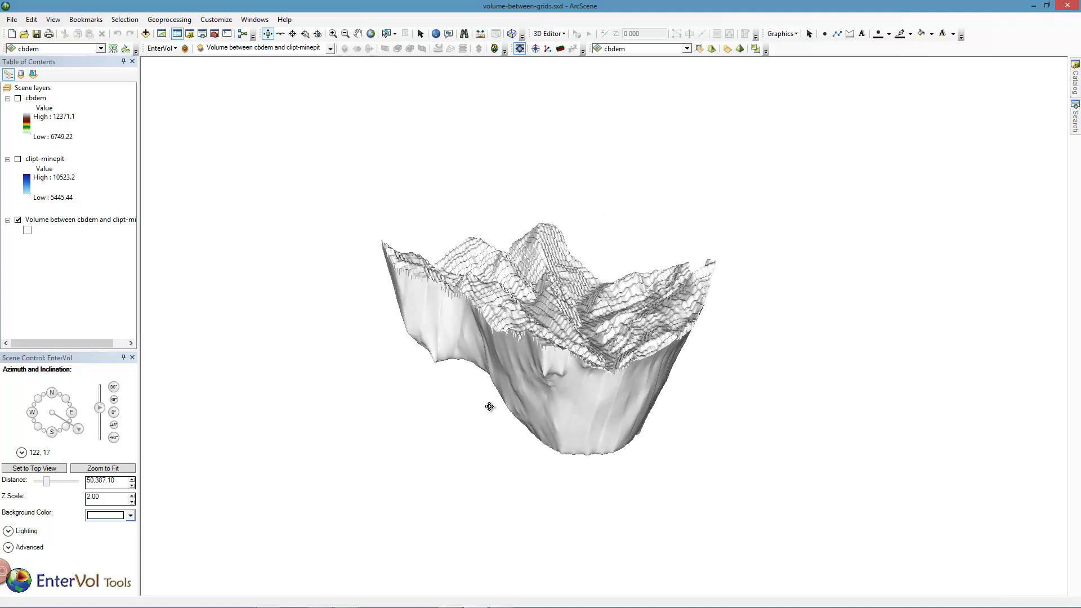
pyautogui.moveTo(487, 409); pyautogui.dragTo(386, 434)
pyautogui.moveTo(442, 400); pyautogui.dragTo(598, 335)
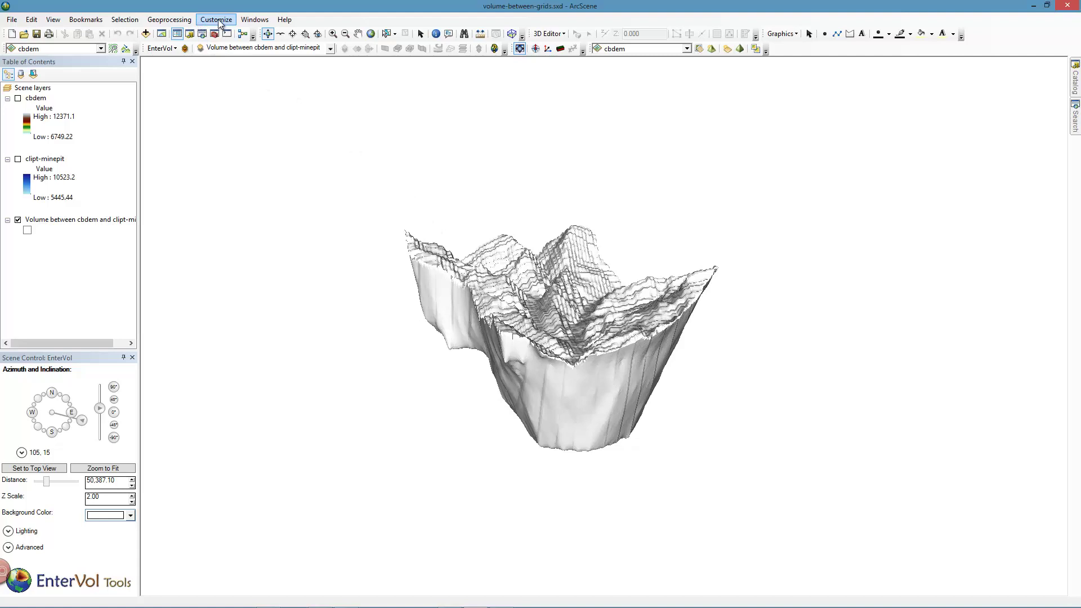
# Step: Run the 3D Analyst Is Closed 3D tool on the pit volume layer
pyautogui.click(169, 19)
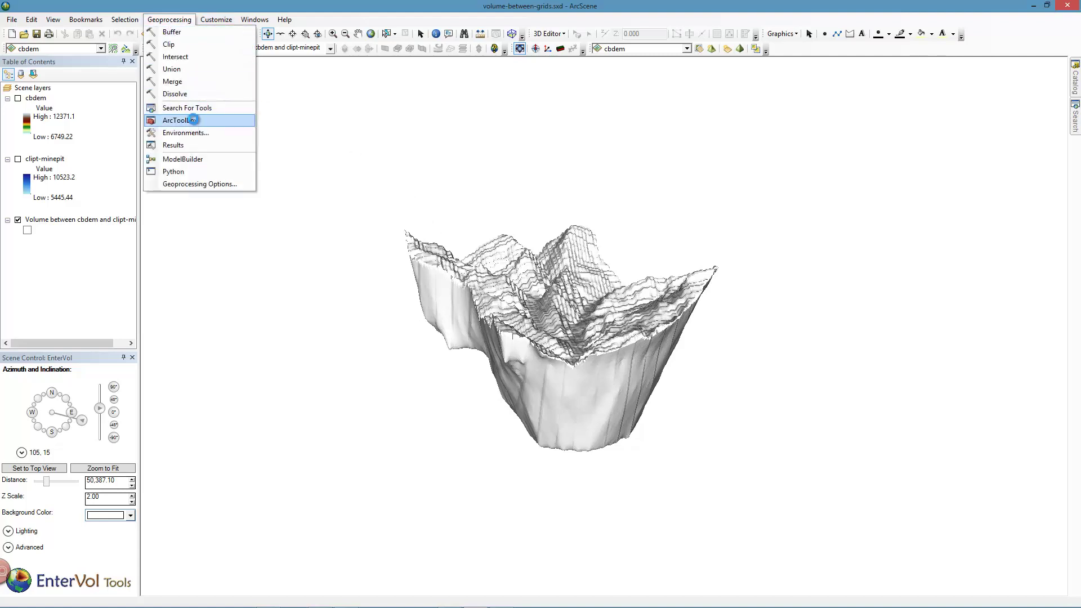
pyautogui.click(192, 120)
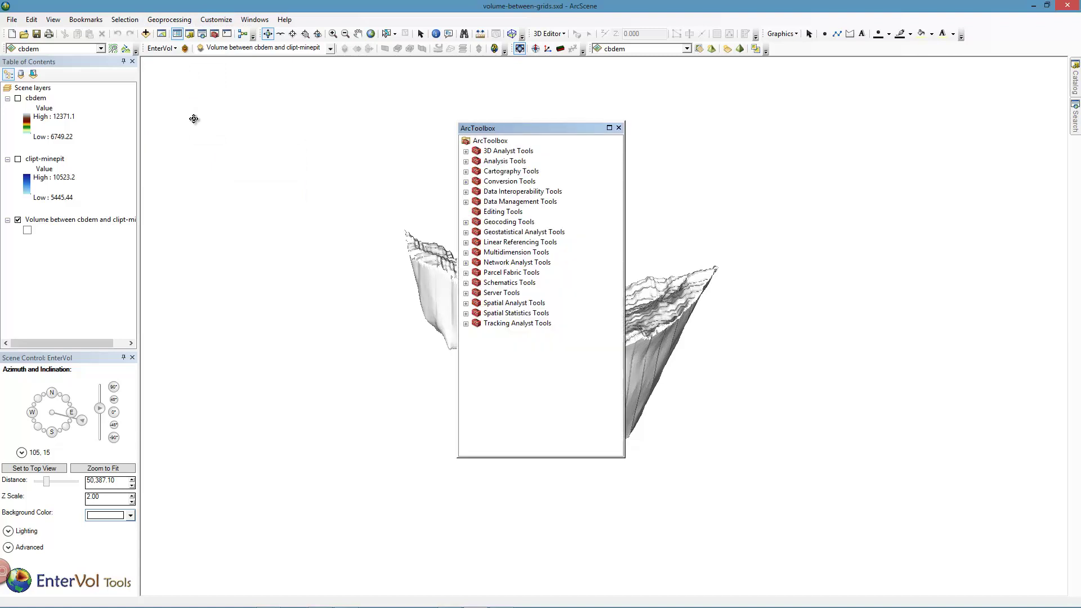
pyautogui.click(466, 151)
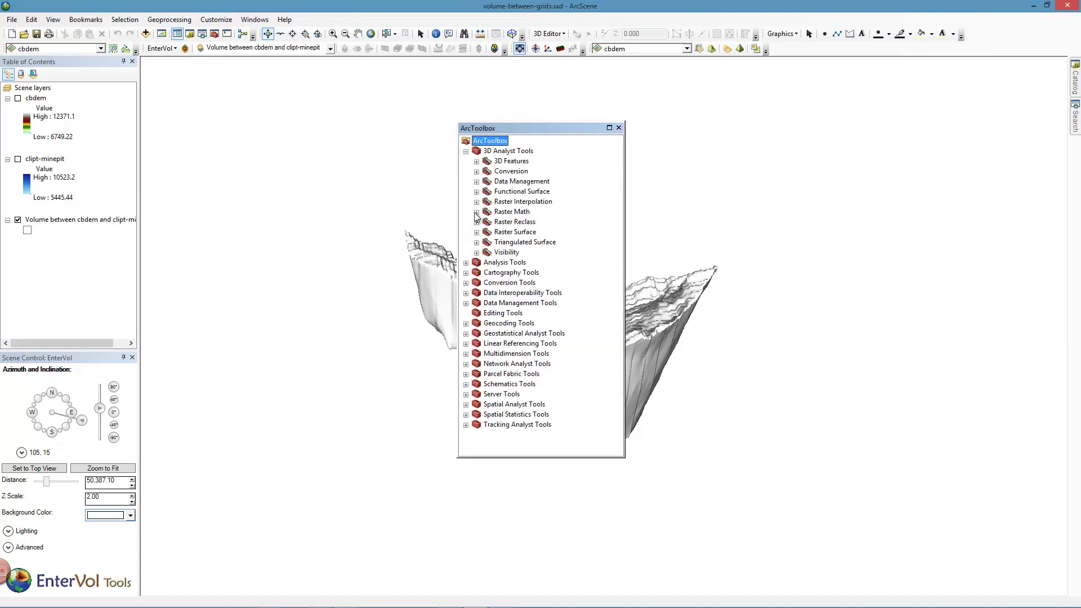
pyautogui.click(477, 162)
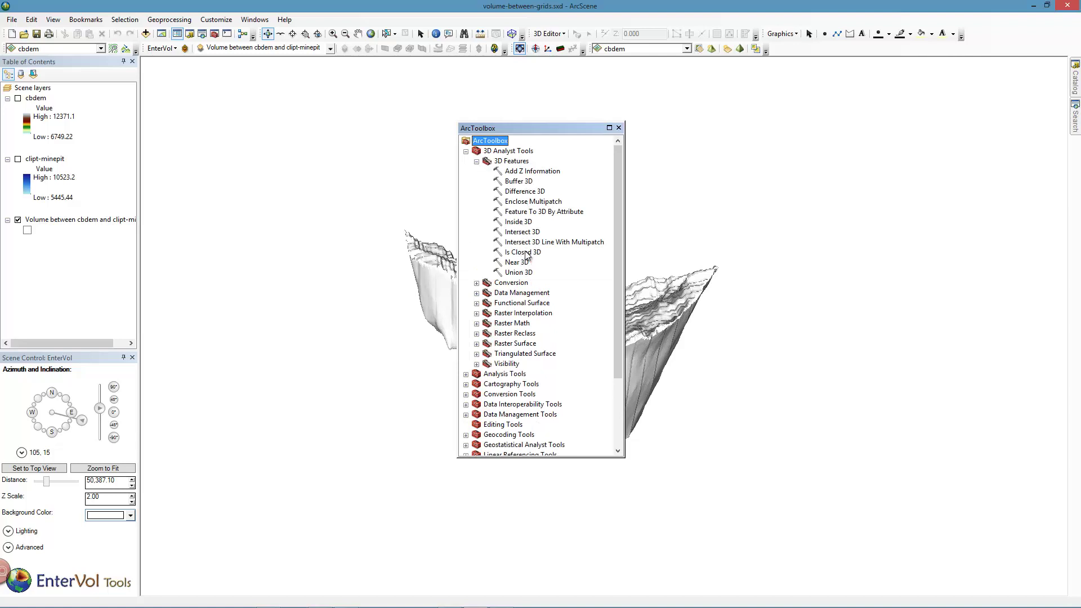
pyautogui.click(527, 253)
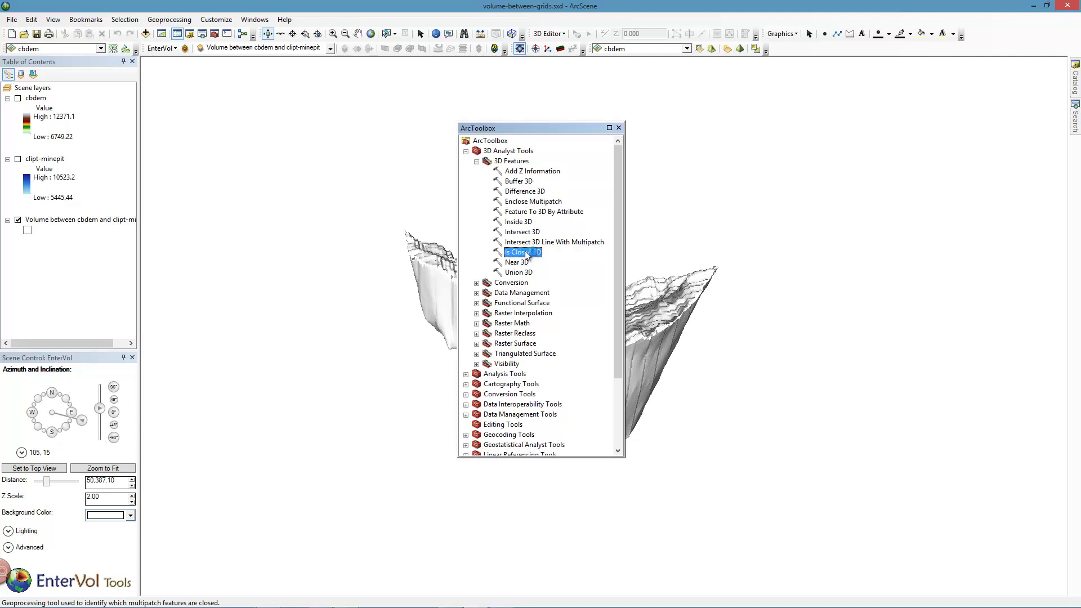
pyautogui.doubleClick(525, 252)
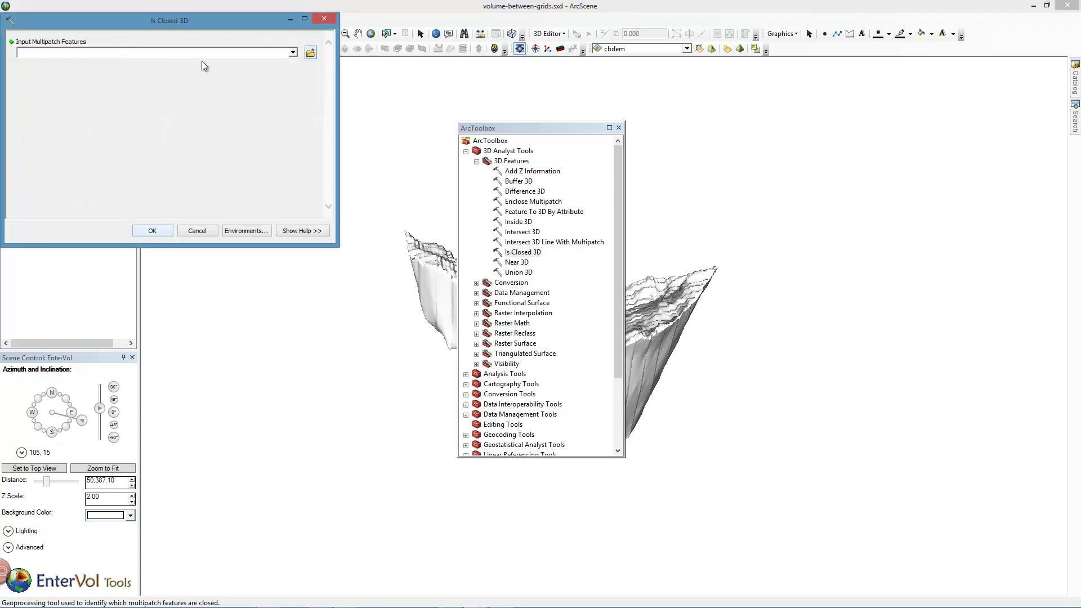
pyautogui.click(291, 53)
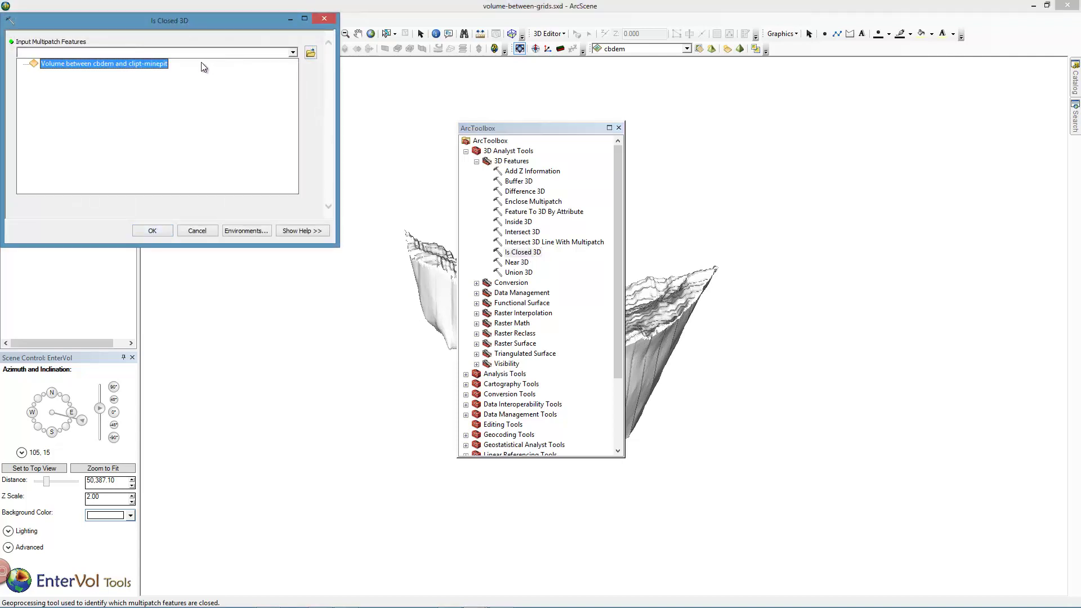
pyautogui.click(137, 66)
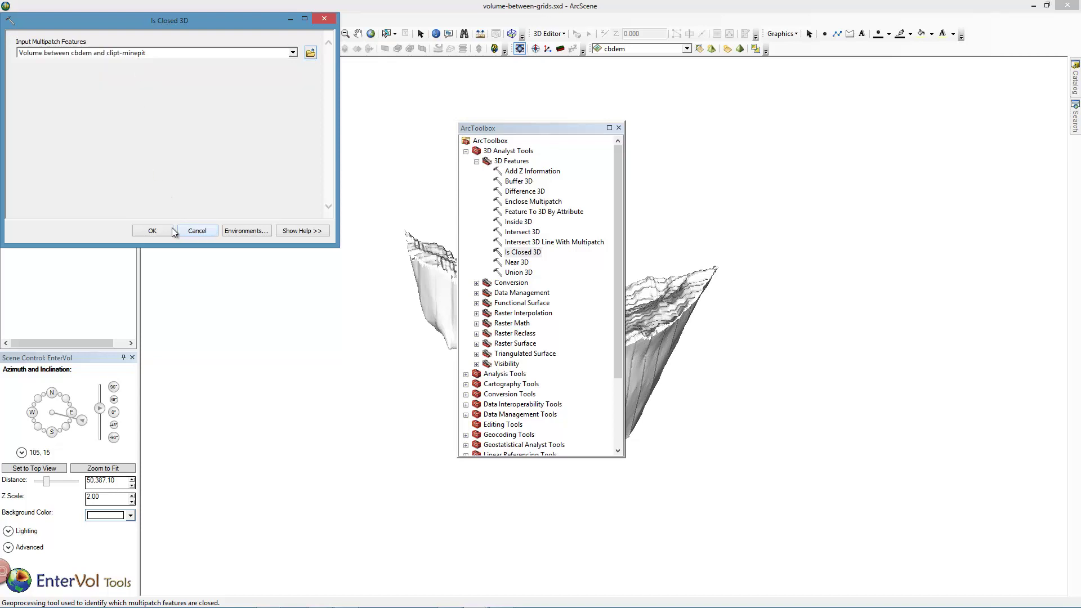
pyautogui.click(152, 231)
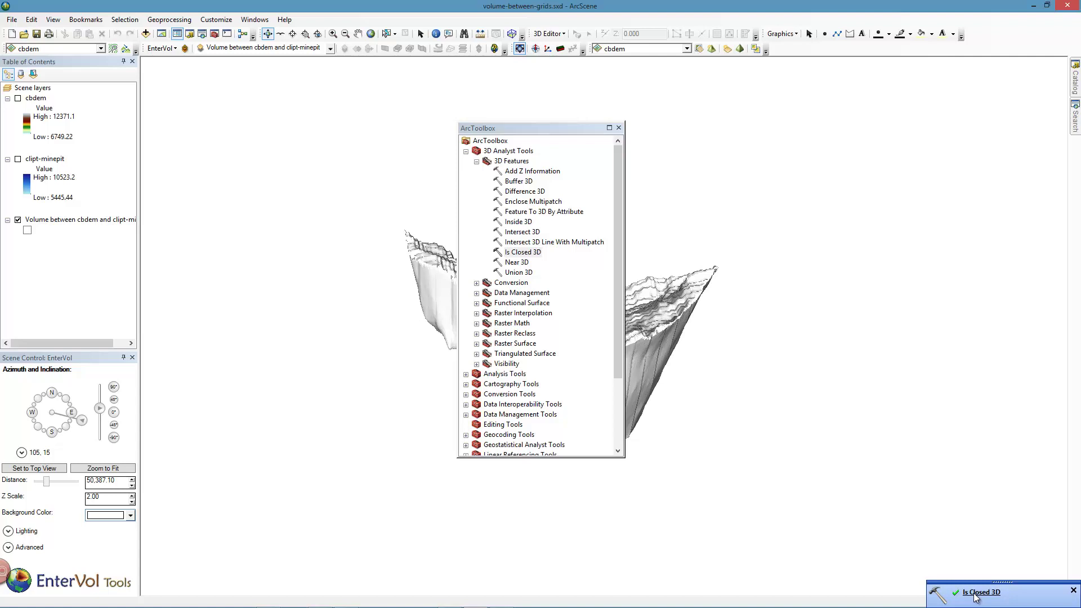
# Step: Check that the volume's attribute table shows IsClosed = Yes, then close it
pyautogui.rightClick(58, 221)
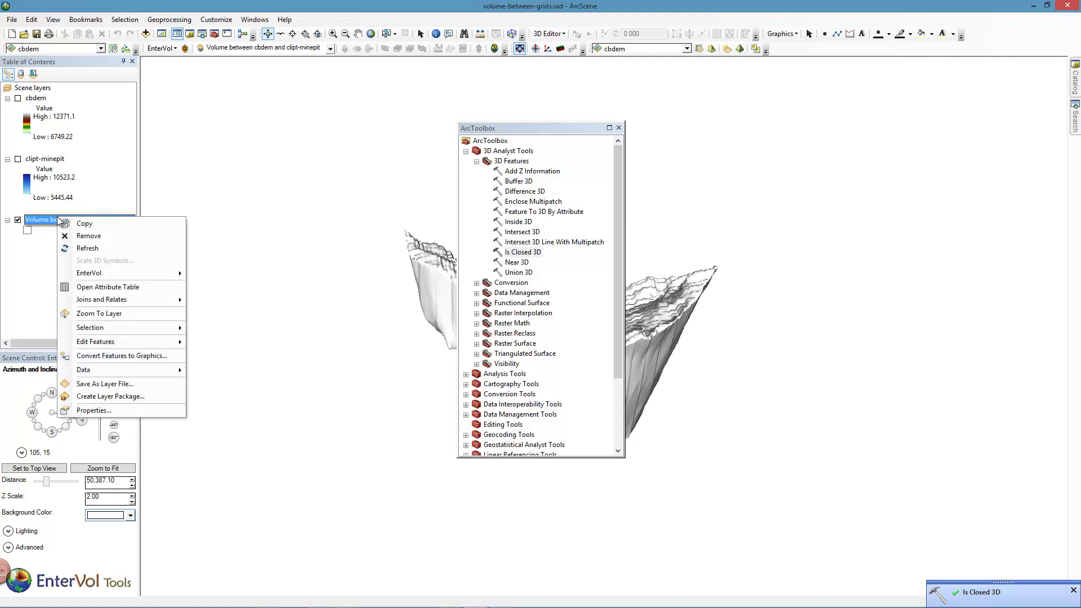
pyautogui.click(100, 288)
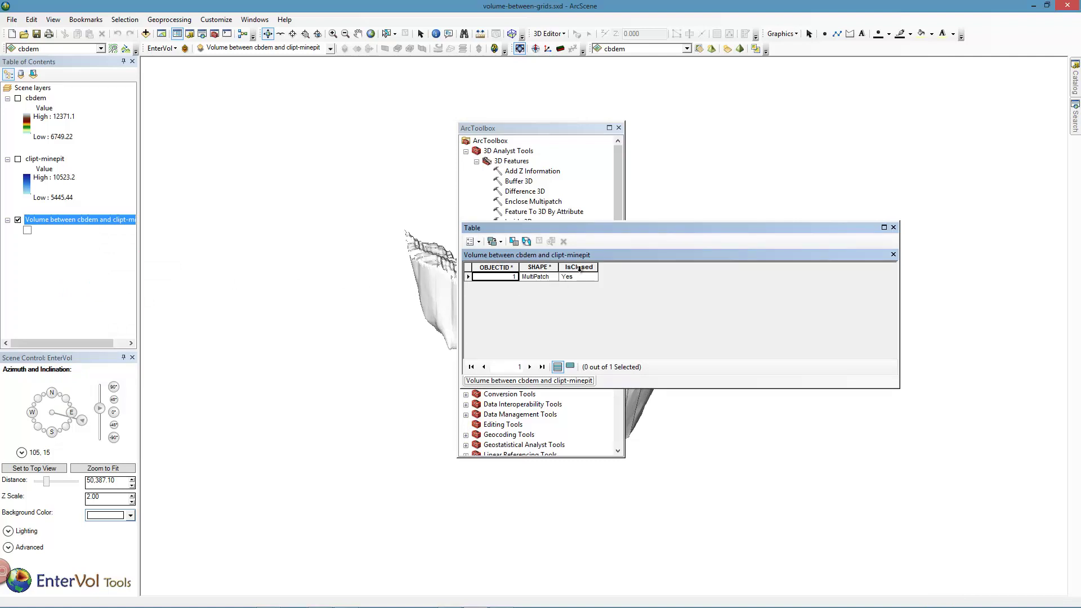
pyautogui.click(893, 227)
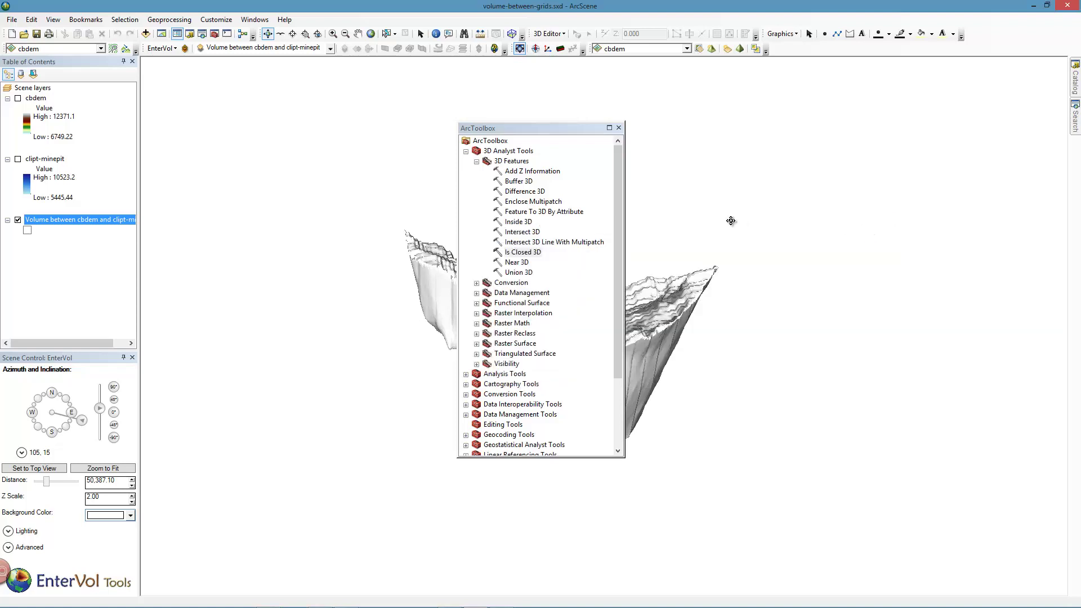
# Step: Run Add Z Information on the volume with Z_MIN, Z_MAX, Z_MEAN, SURFACE_AREA and VOLUME, then close ArcToolbox
pyautogui.doubleClick(523, 172)
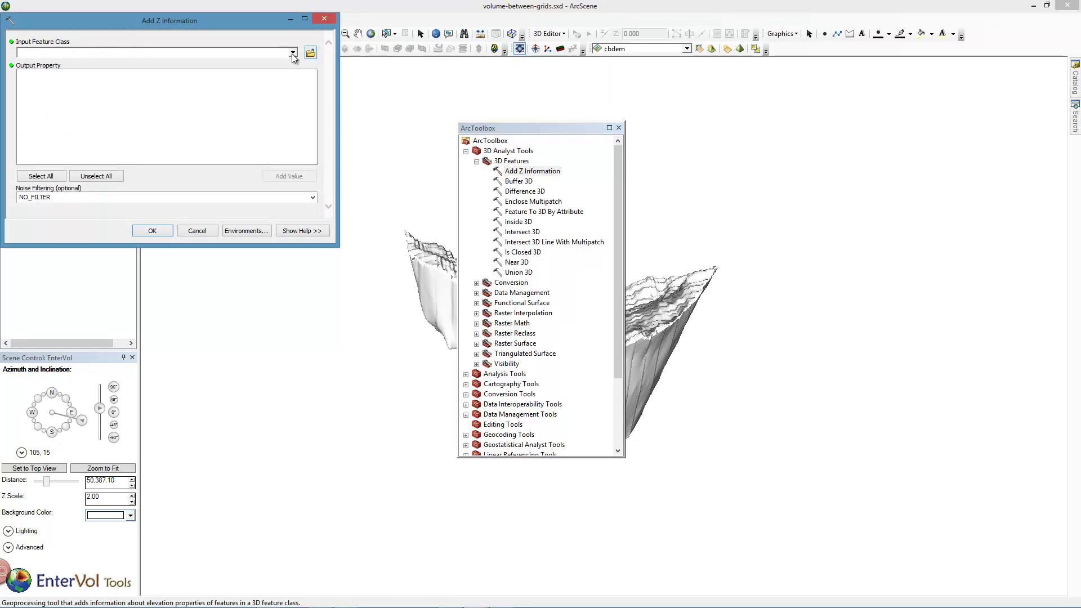
pyautogui.click(291, 53)
pyautogui.click(157, 62)
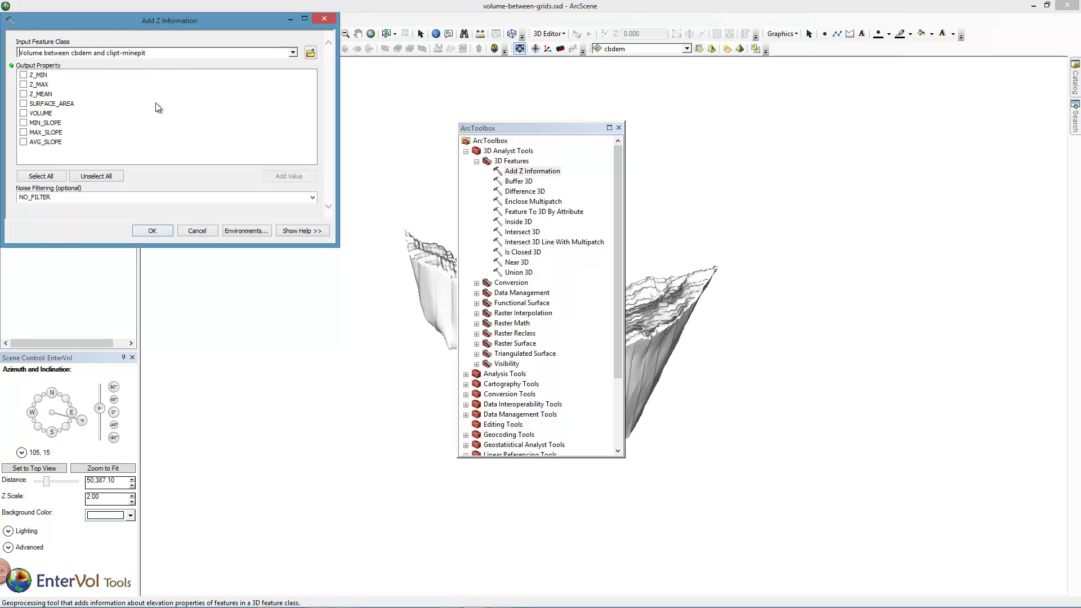
pyautogui.click(24, 113)
pyautogui.click(23, 94)
pyautogui.click(28, 84)
pyautogui.click(27, 75)
pyautogui.click(34, 104)
pyautogui.click(157, 228)
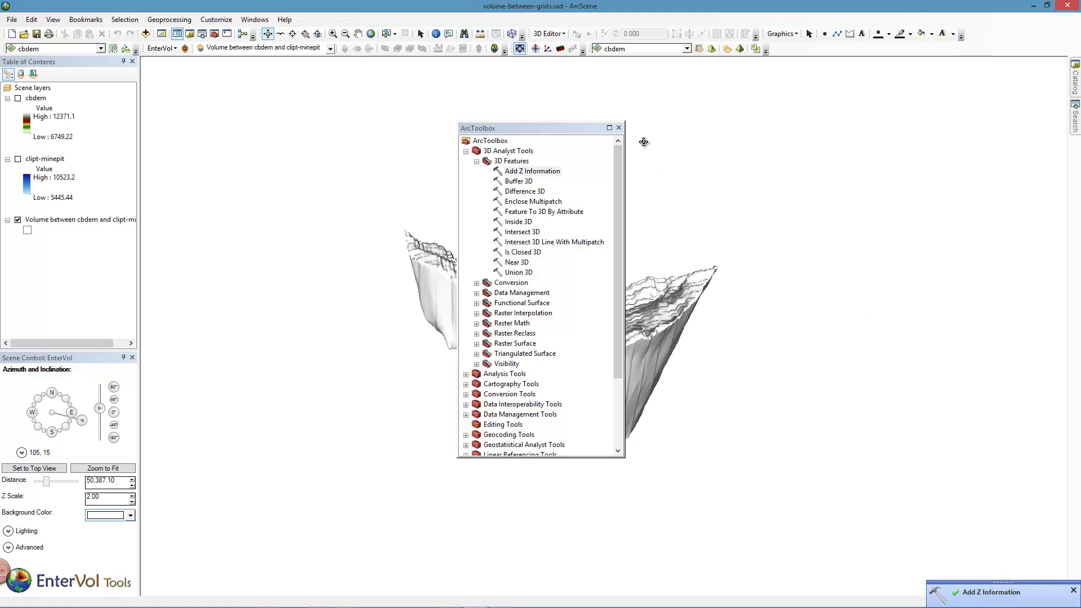
pyautogui.click(618, 128)
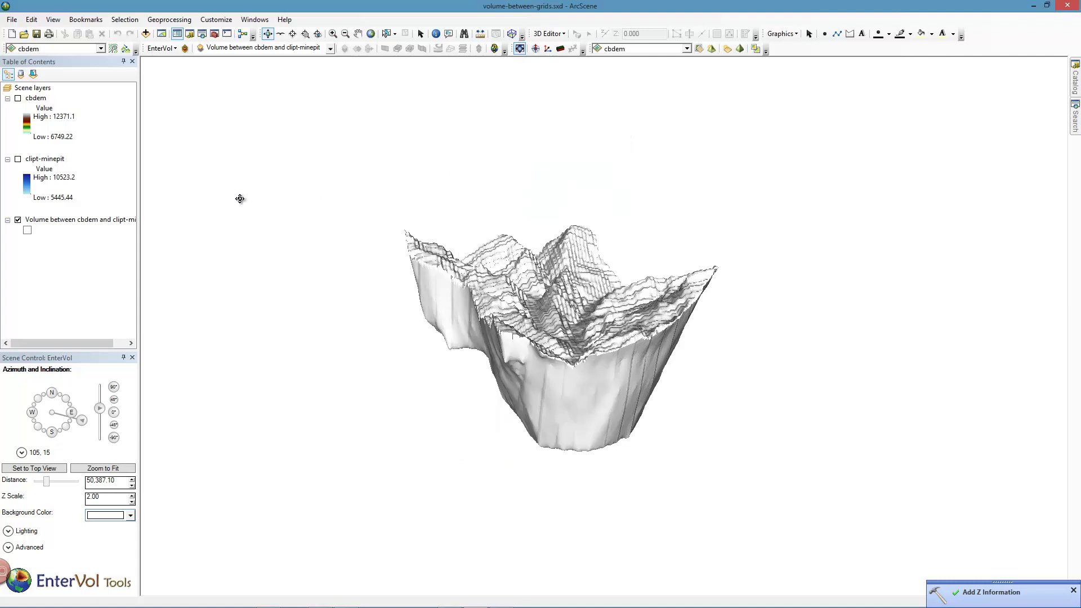
# Step: Review the new Z and volume values in the volume layer's attribute table
pyautogui.rightClick(48, 220)
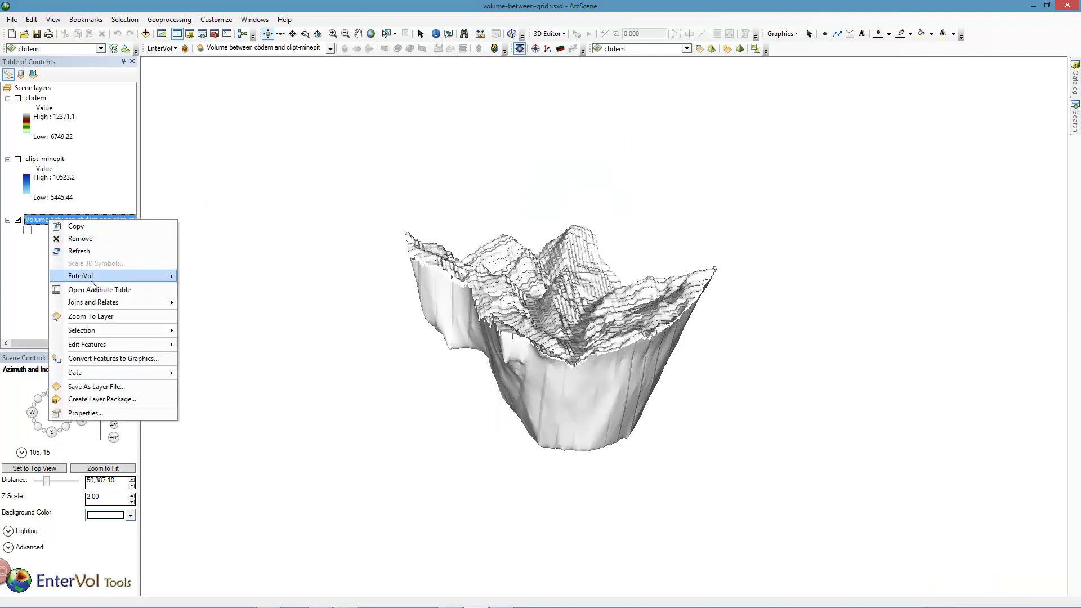
pyautogui.click(95, 290)
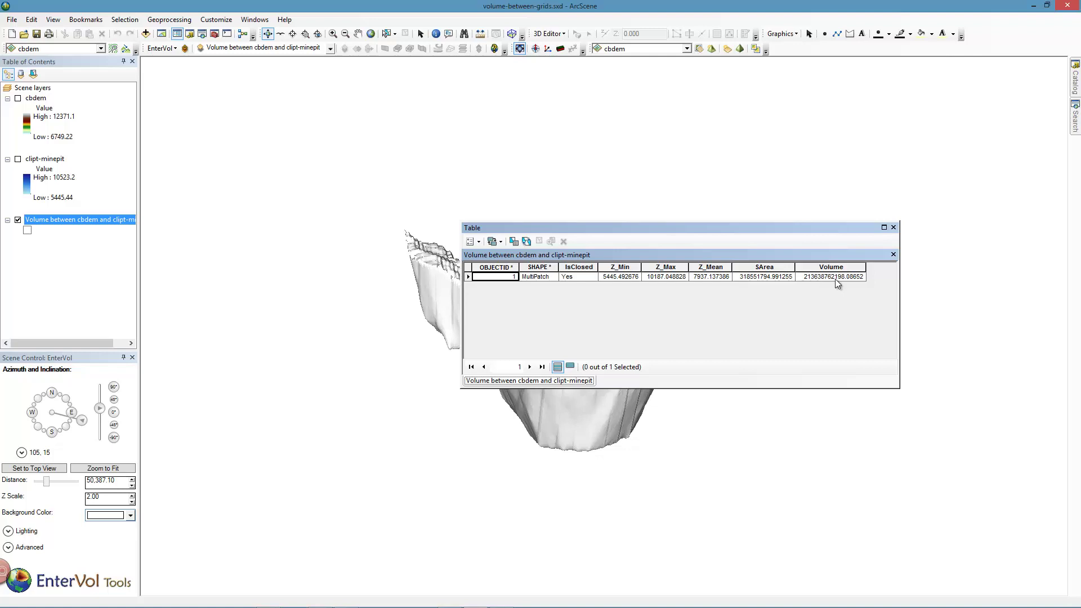
pyautogui.click(893, 226)
# Step: Add labelled axes around the pit volume and turn the view to face south
pyautogui.moveTo(568, 340); pyautogui.dragTo(508, 403)
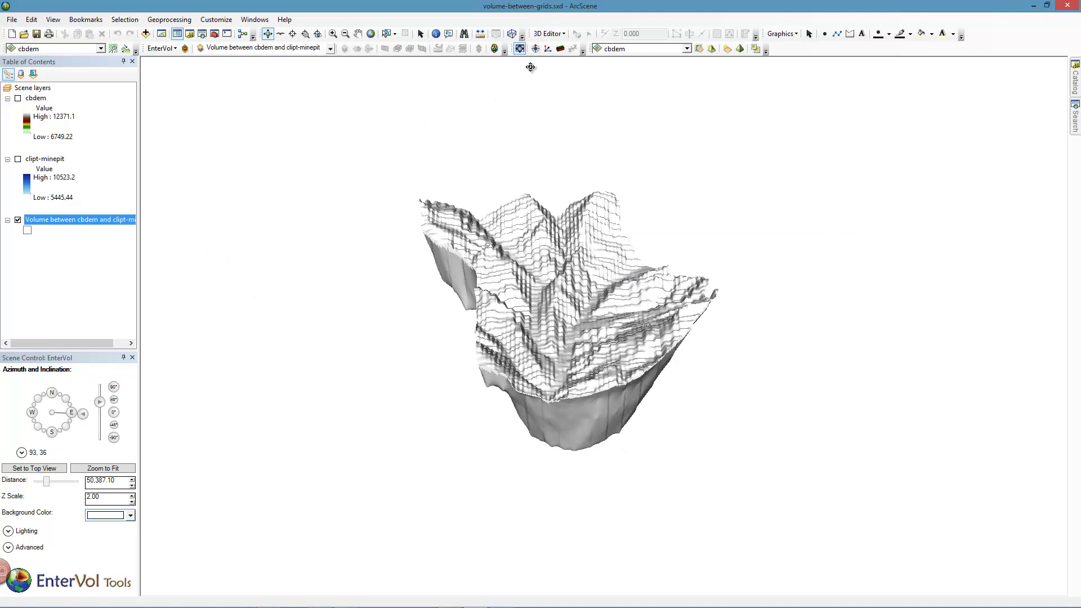
pyautogui.click(548, 50)
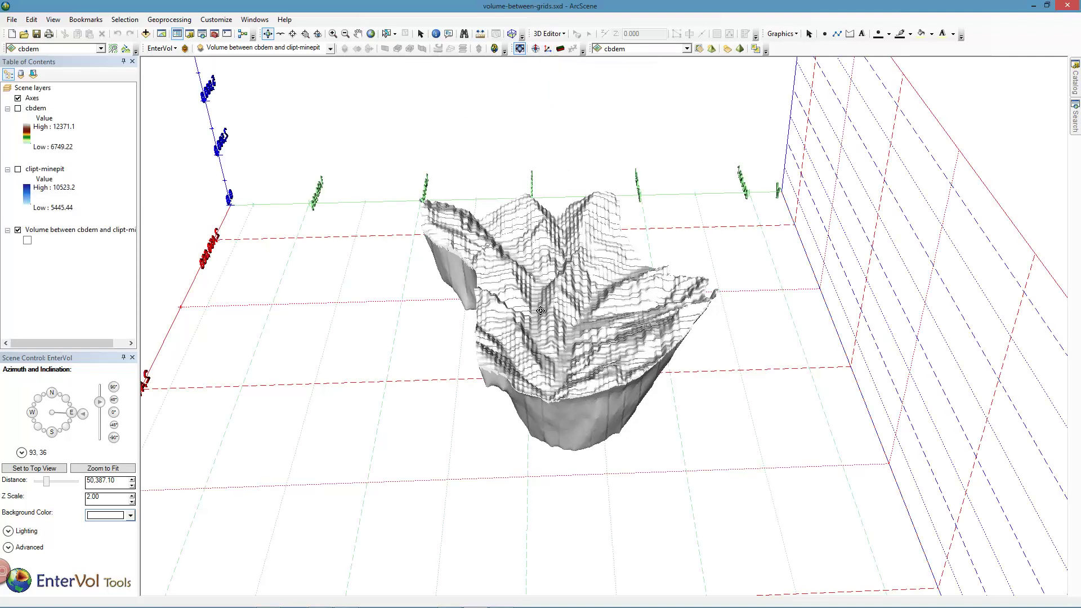
pyautogui.click(51, 433)
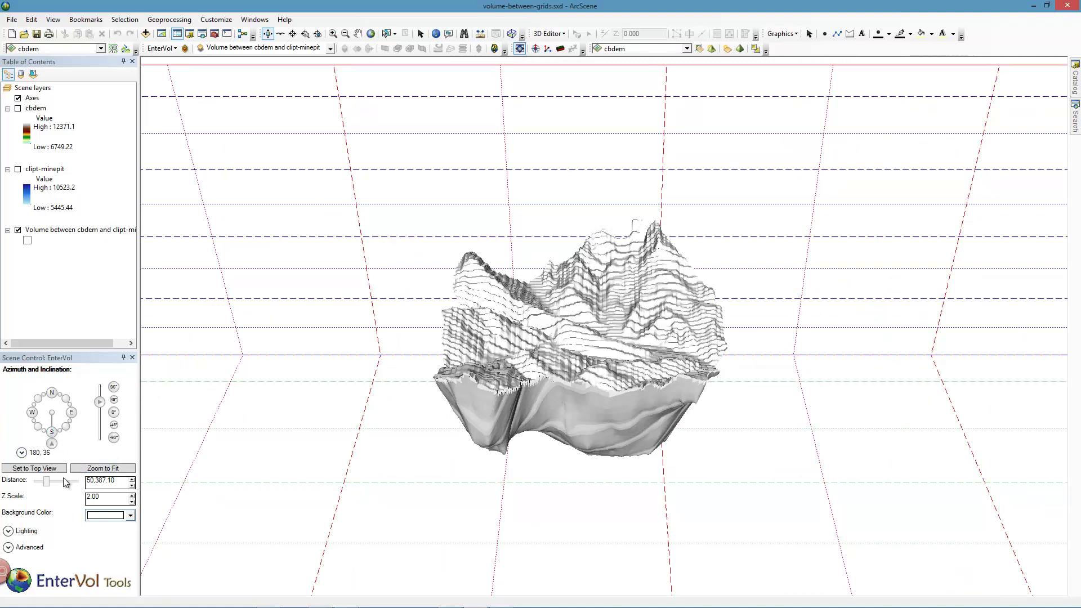
# Step: Zoom to fit the axes box, briefly preview cbdem and clipt-minepit, then hide both again
pyautogui.click(97, 471)
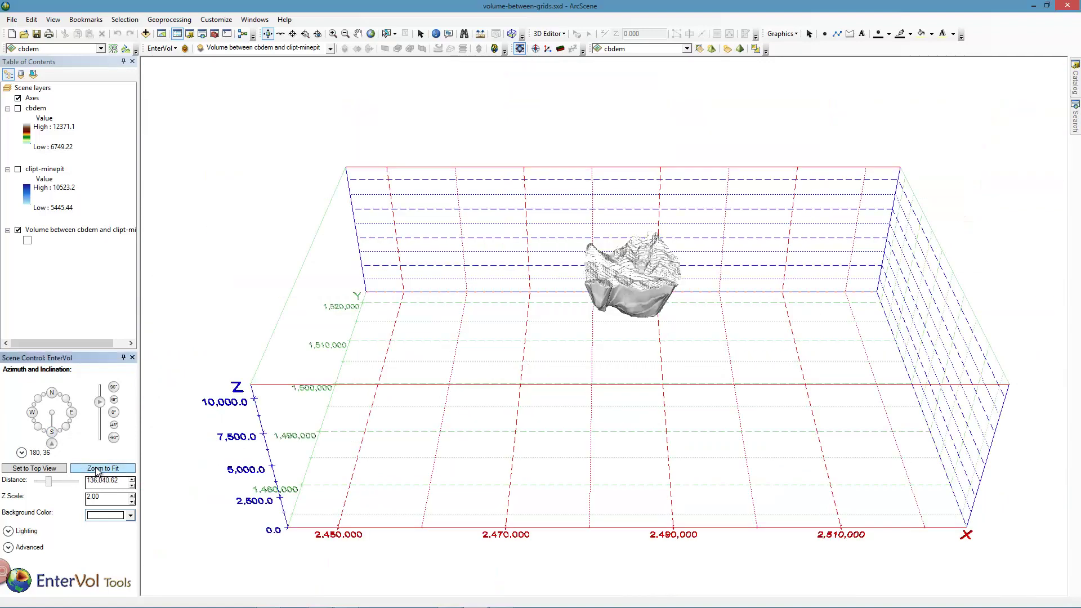
pyautogui.moveTo(514, 425); pyautogui.dragTo(593, 393)
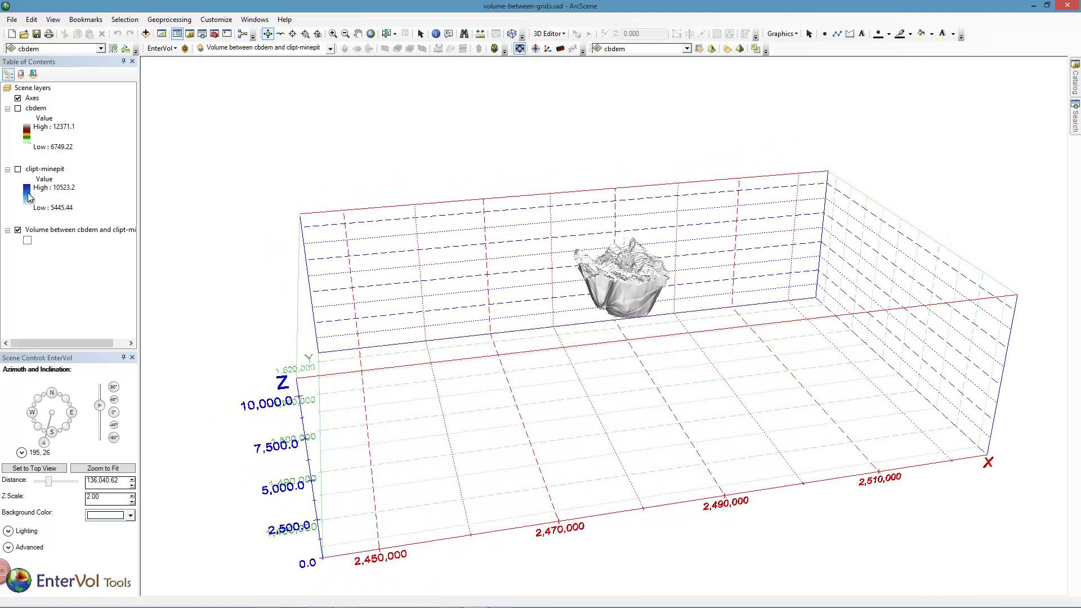
pyautogui.click(18, 109)
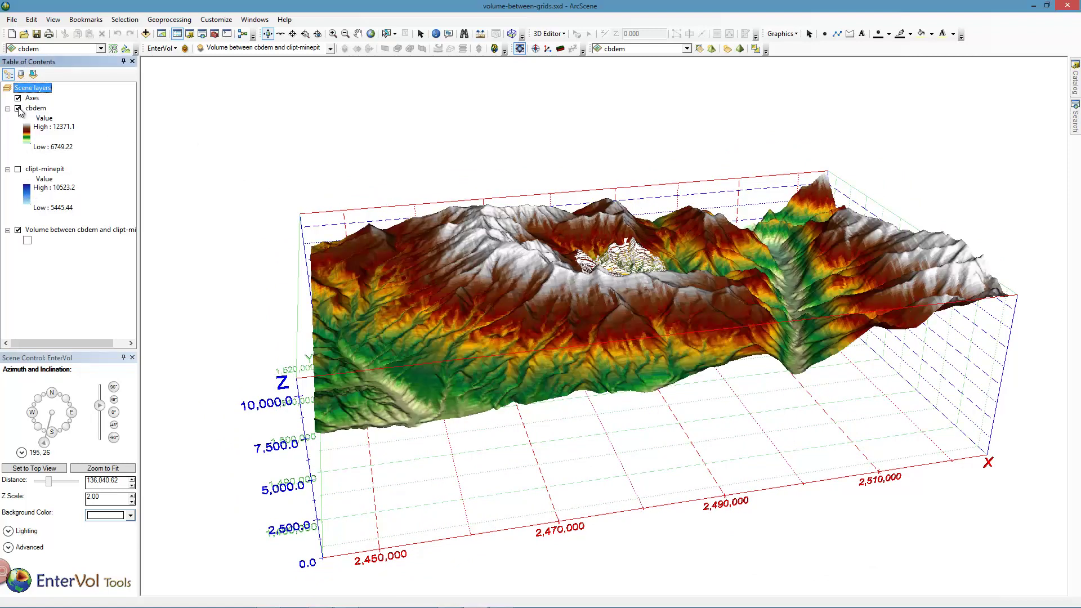
pyautogui.click(18, 169)
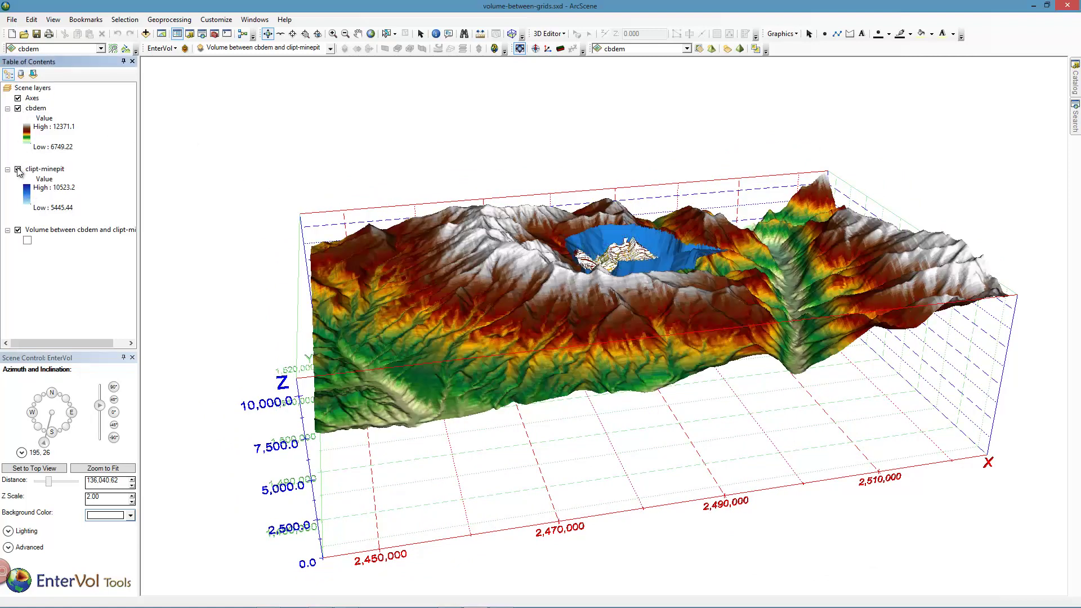
pyautogui.moveTo(583, 326); pyautogui.dragTo(550, 354)
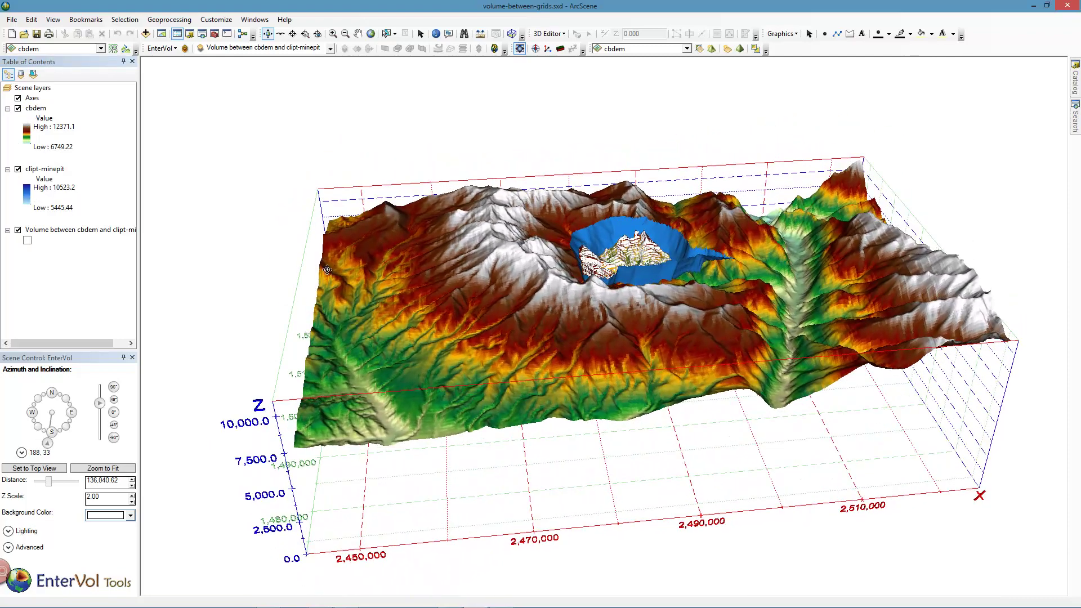
pyautogui.click(18, 109)
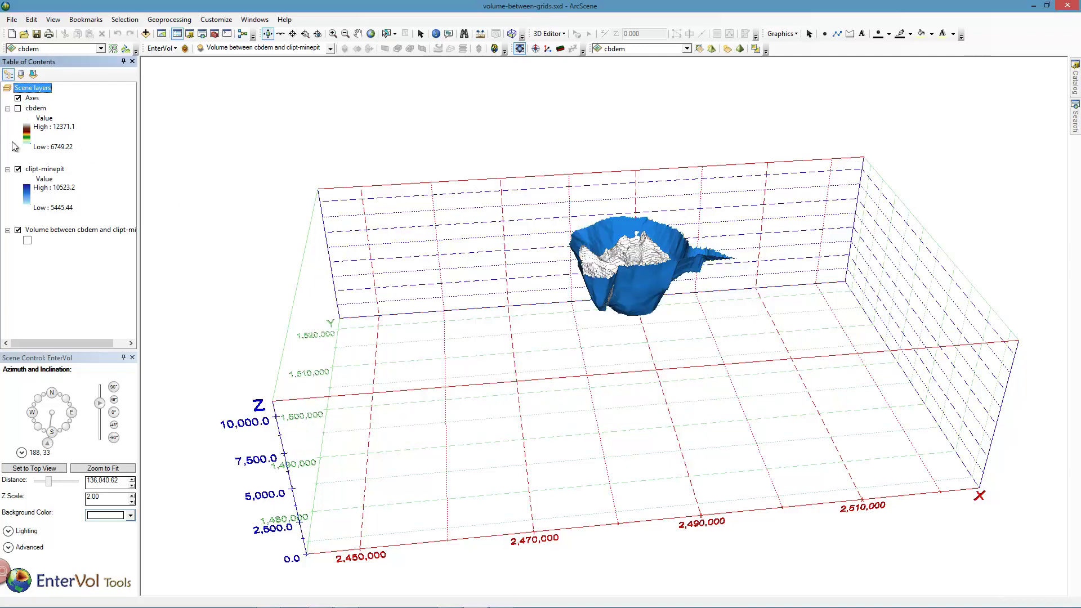
pyautogui.click(18, 170)
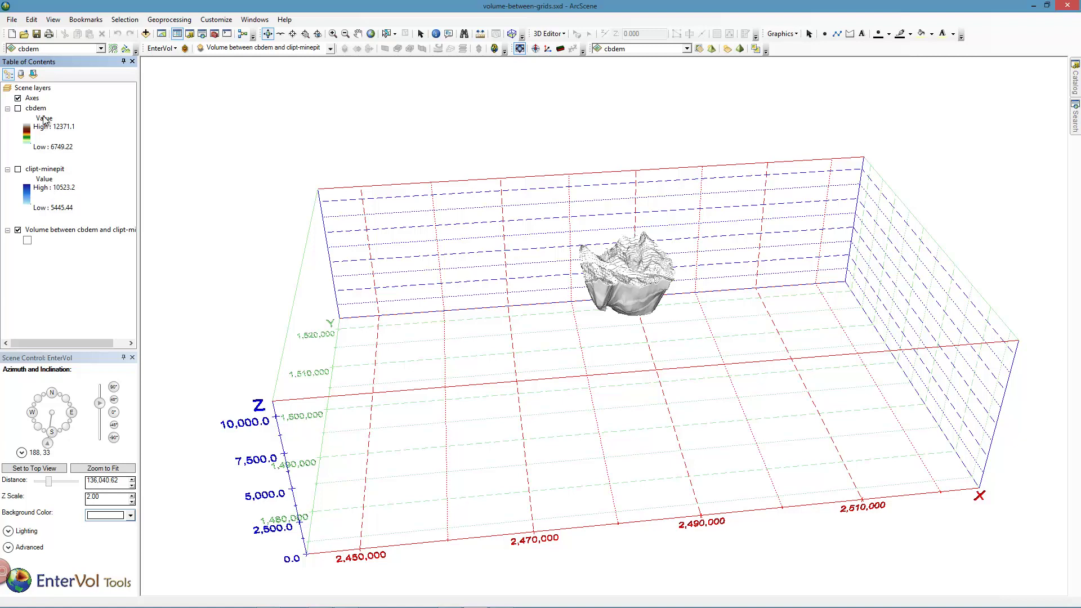
# Step: Refit axes extents to the volume layer only: X 2,479,000–2,493,000, Y 1,495,000–1,510,000, Z 5,400–10,200
pyautogui.rightClick(32, 99)
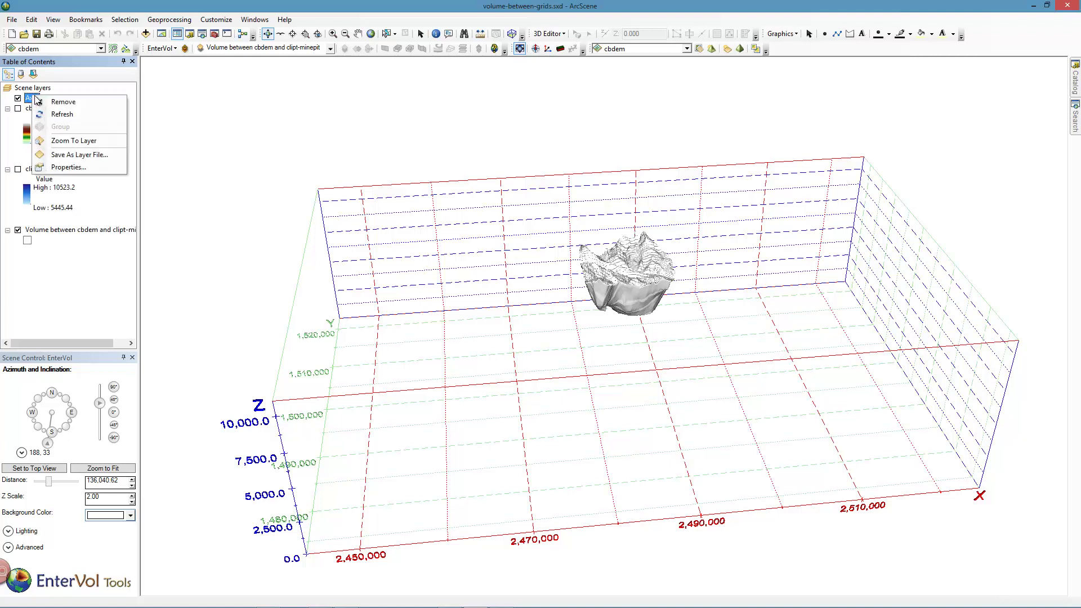
pyautogui.click(67, 165)
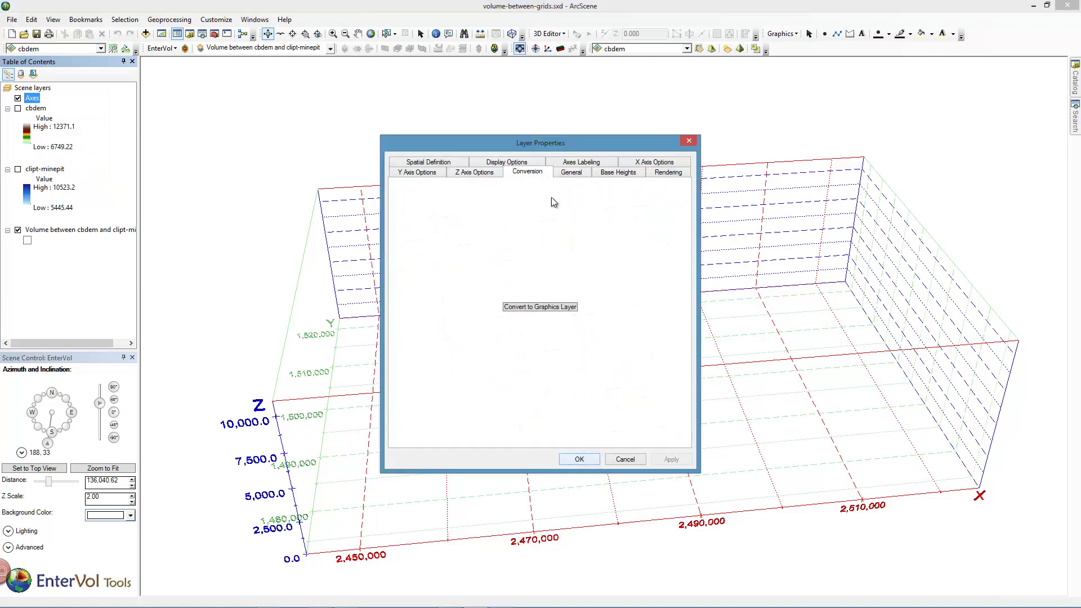
pyautogui.click(452, 162)
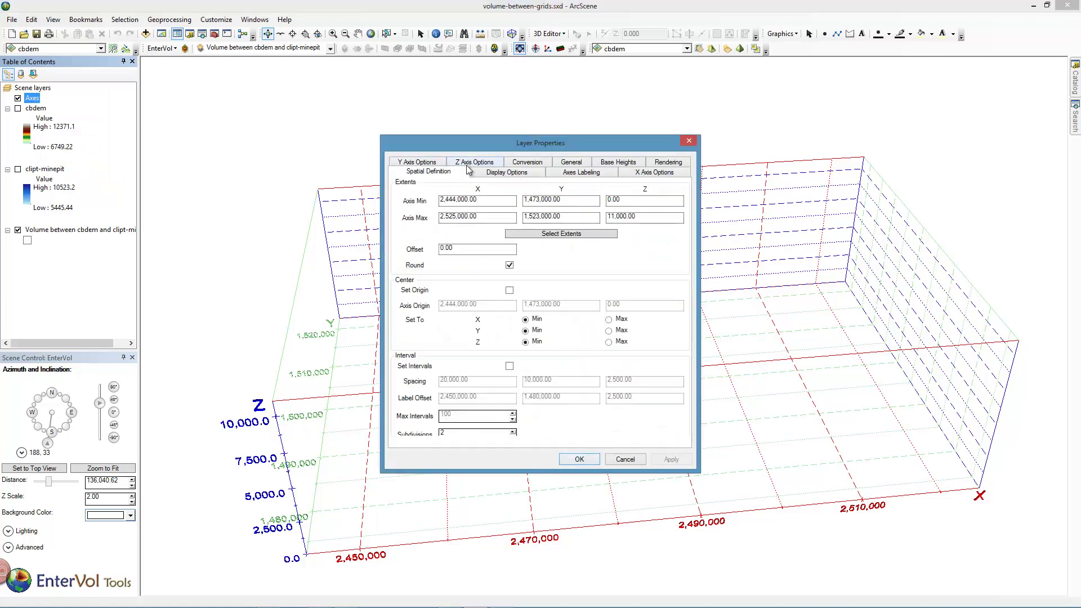
pyautogui.click(560, 234)
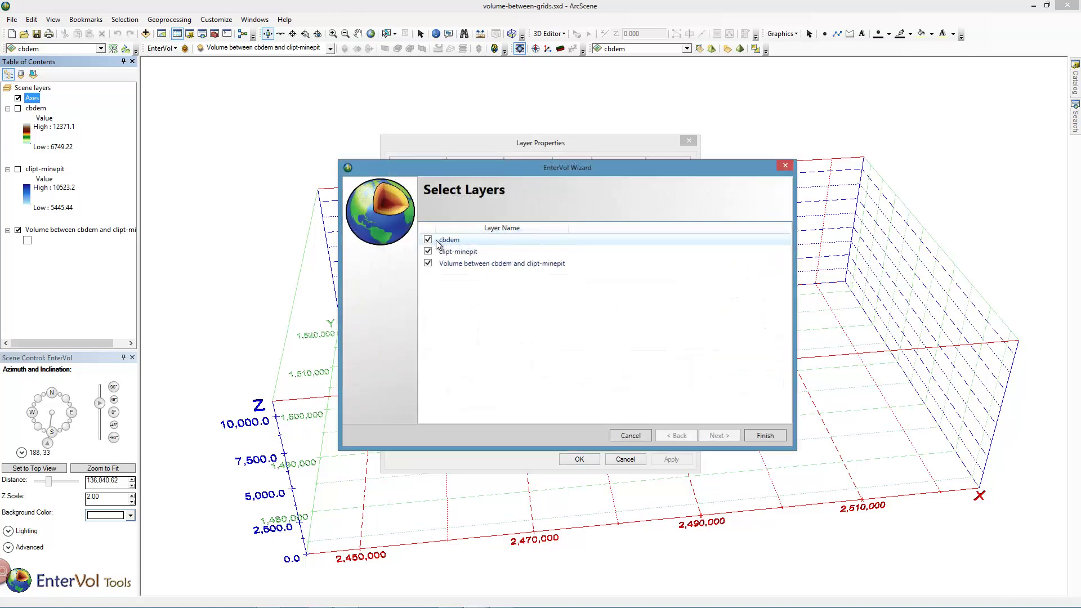
pyautogui.click(428, 240)
pyautogui.click(428, 252)
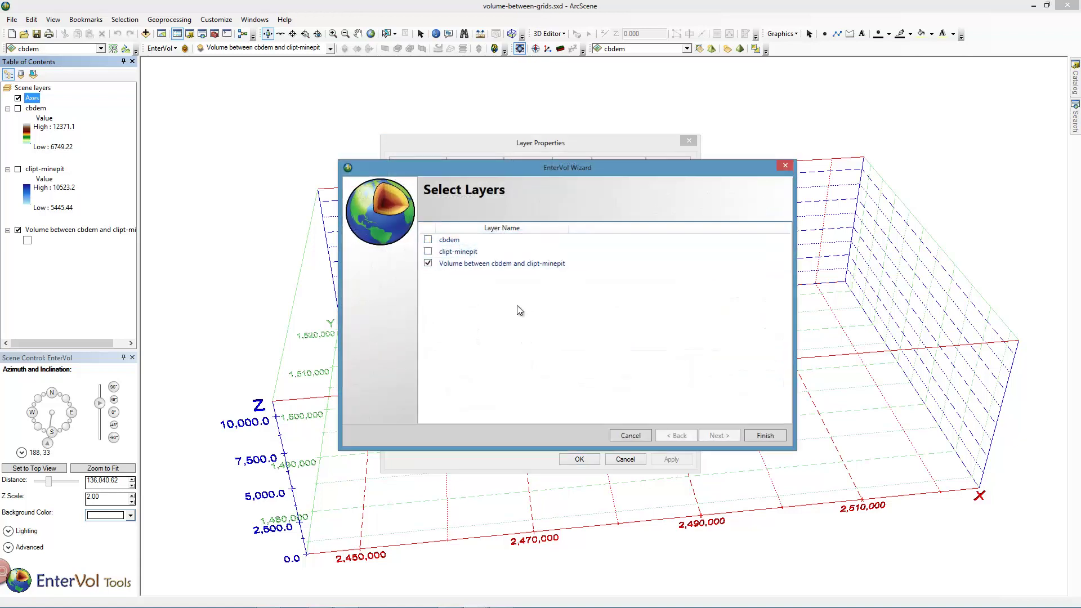
pyautogui.click(784, 439)
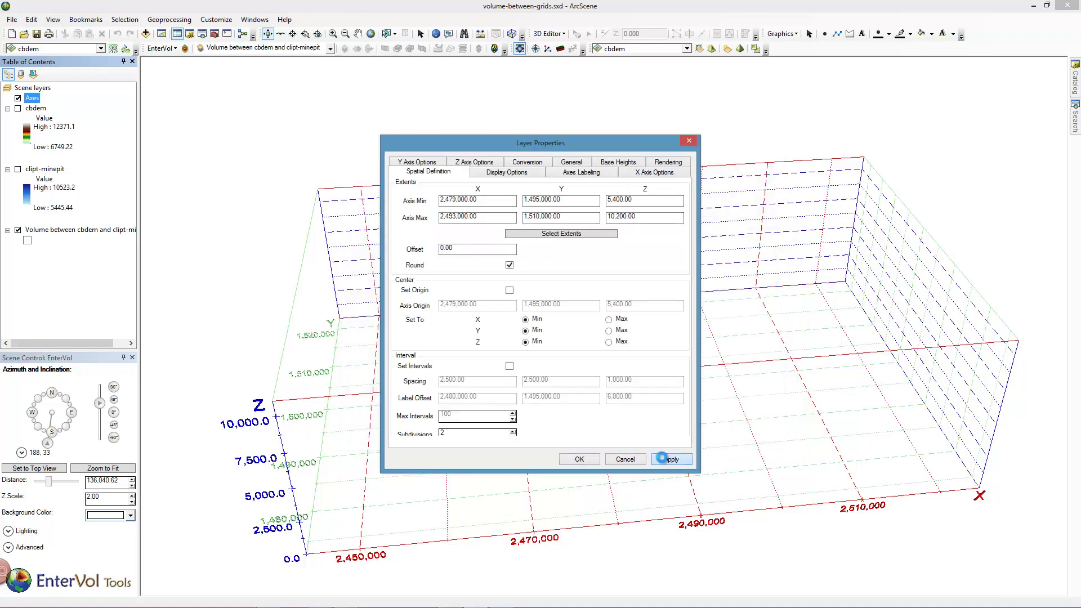
pyautogui.click(662, 457)
# Step: Confirm the axes settings, centre the pit volume, and lower the Z scale to 1.00
pyautogui.click(593, 462)
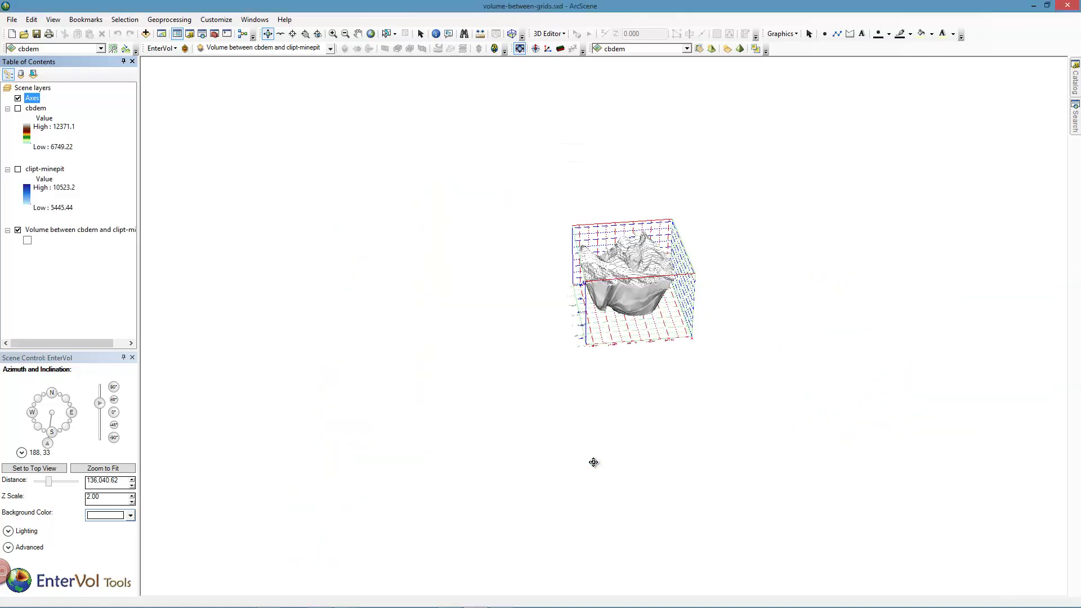
pyautogui.scroll(5, 581, 344)
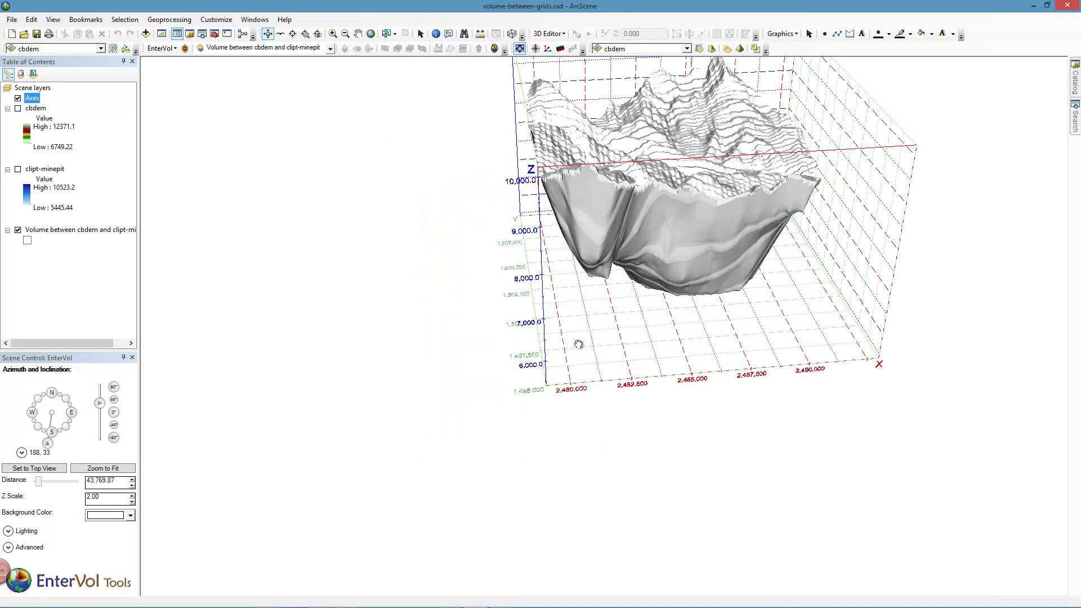
pyautogui.moveTo(579, 344); pyautogui.dragTo(504, 434, button='middle')
pyautogui.moveTo(548, 416); pyautogui.dragTo(464, 381)
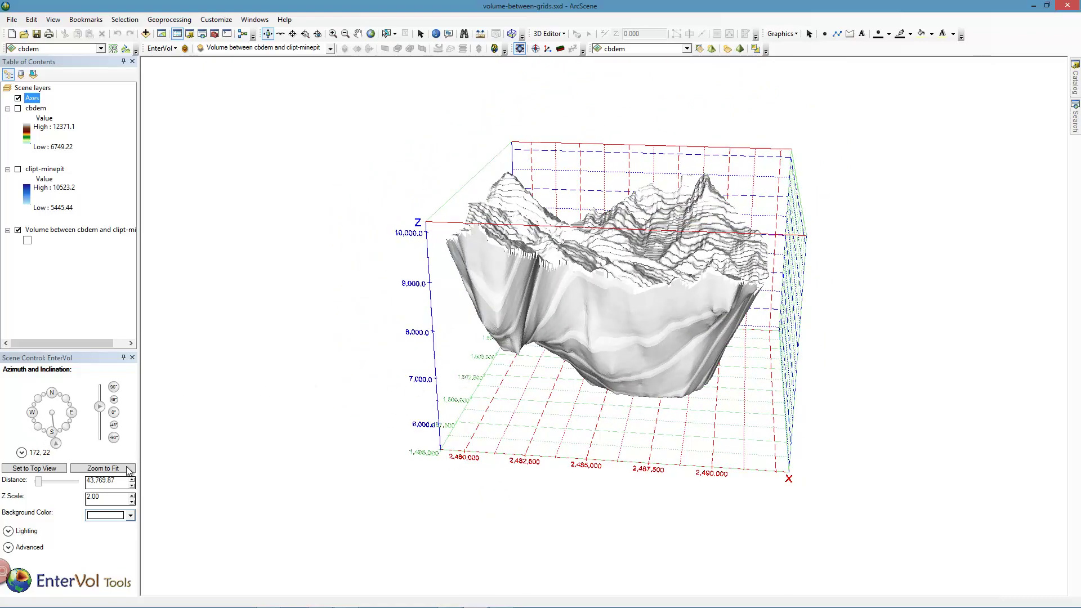
pyautogui.click(132, 502)
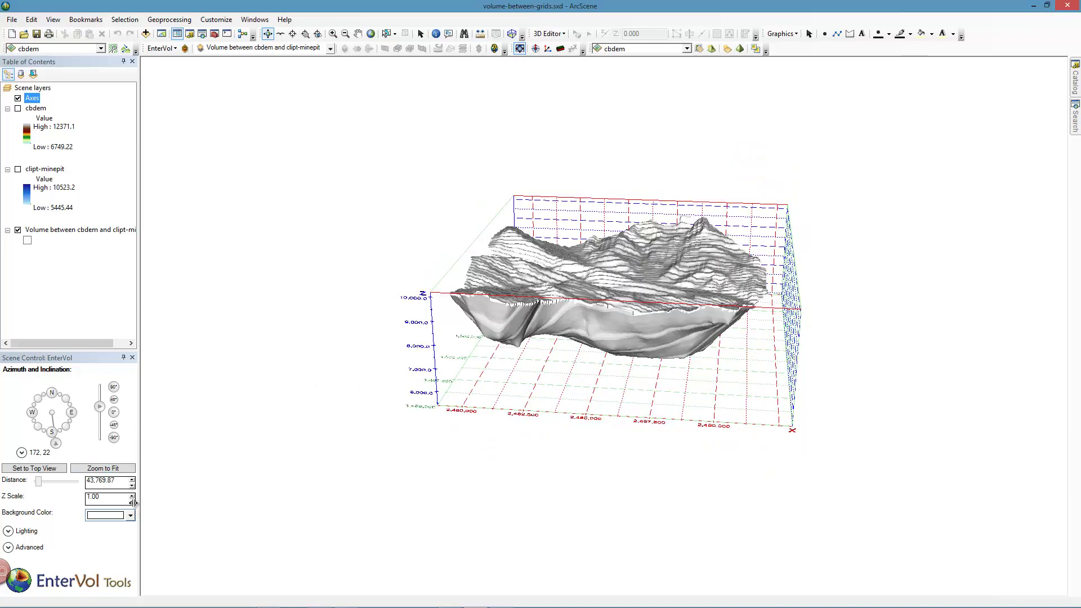
pyautogui.moveTo(455, 412); pyautogui.dragTo(500, 367)
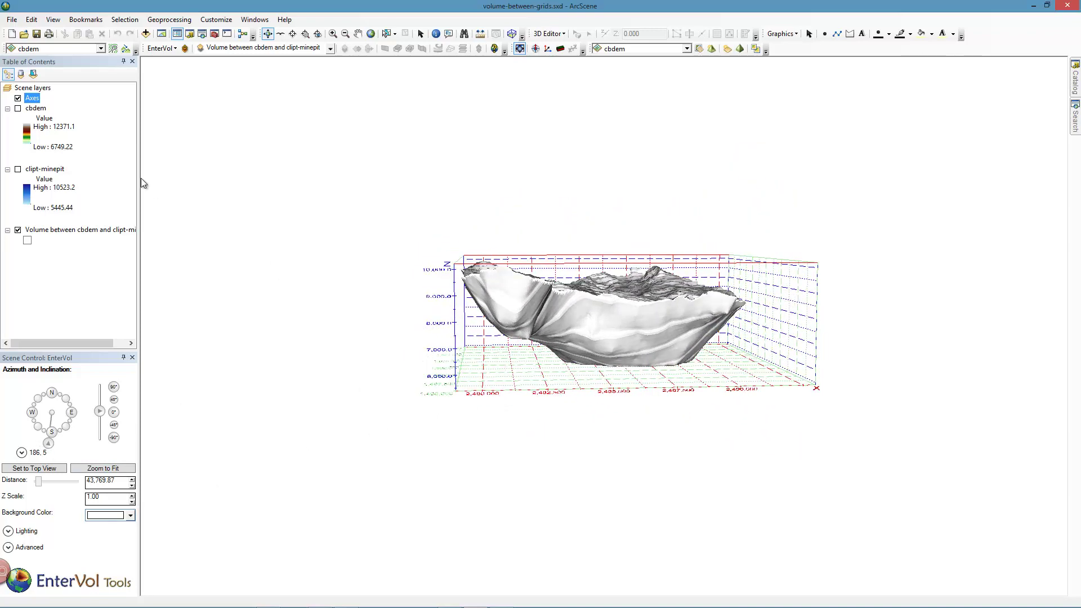
# Step: Refresh the Axes layer so its labels redraw, then orbit to inspect the volume
pyautogui.rightClick(33, 99)
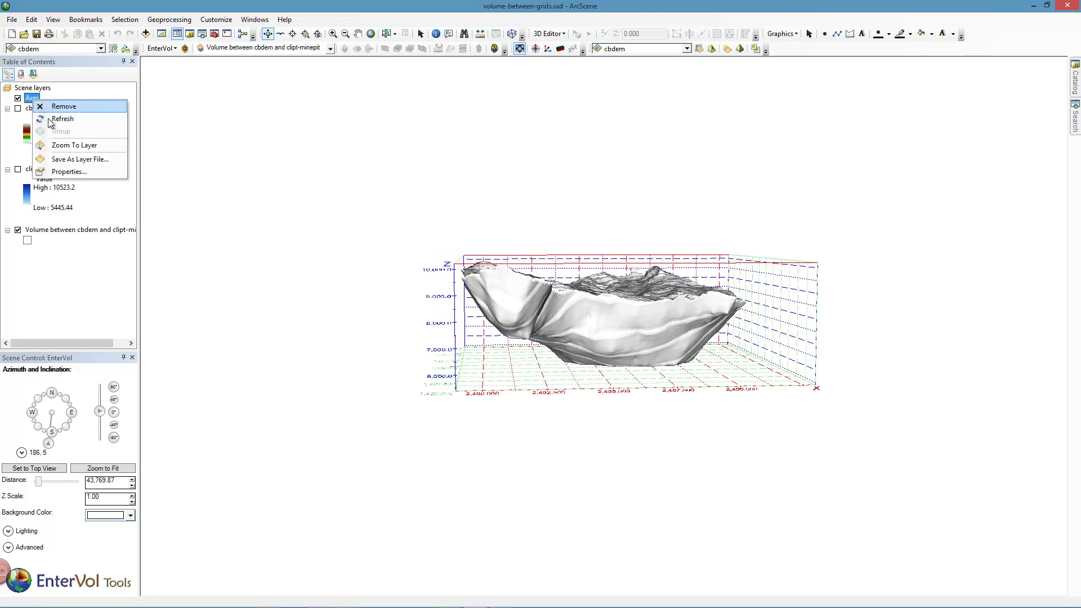
pyautogui.click(52, 119)
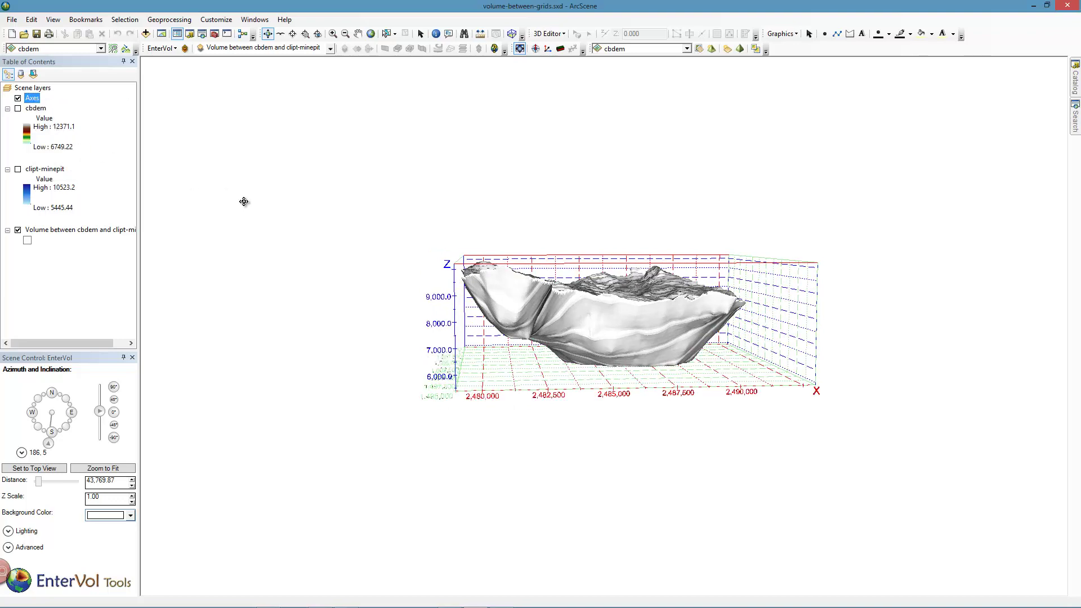
pyautogui.moveTo(485, 325); pyautogui.dragTo(486, 407)
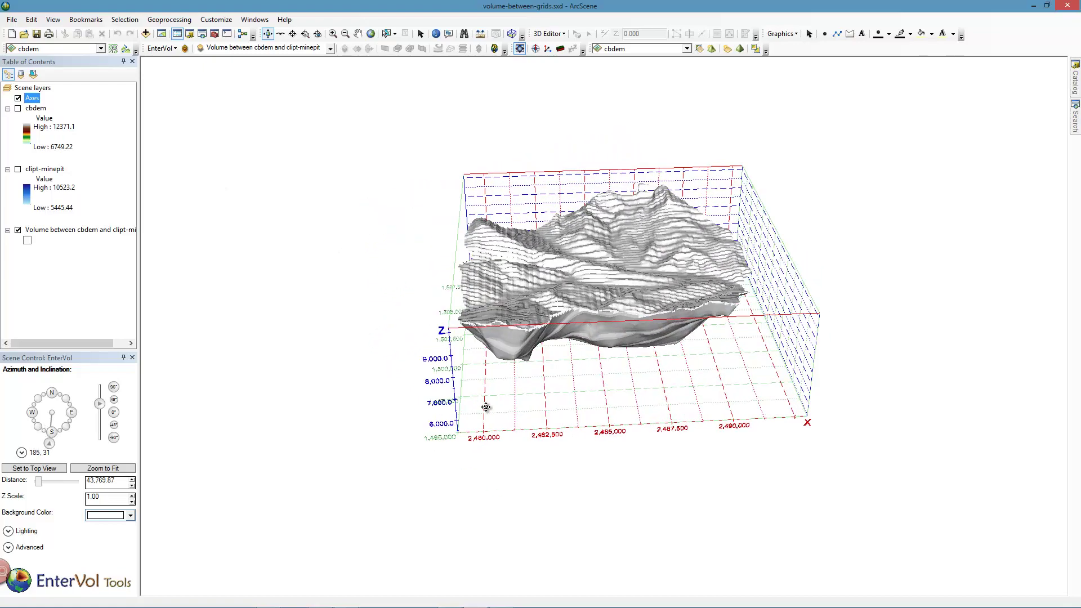
pyautogui.scroll(3, 486, 407)
pyautogui.scroll(-5, 486, 407)
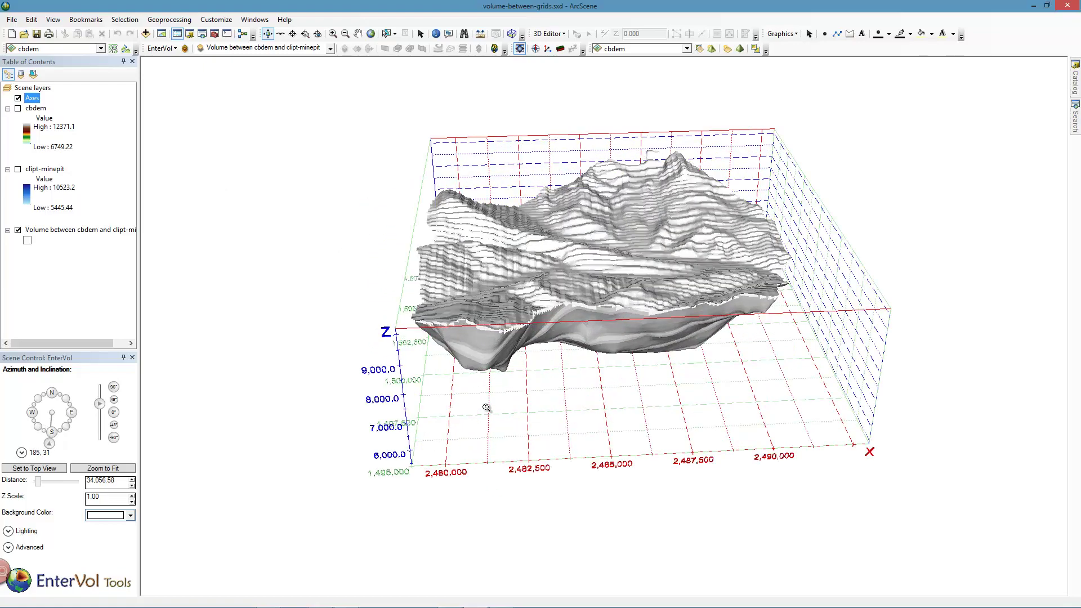
pyautogui.moveTo(485, 407); pyautogui.dragTo(516, 368)
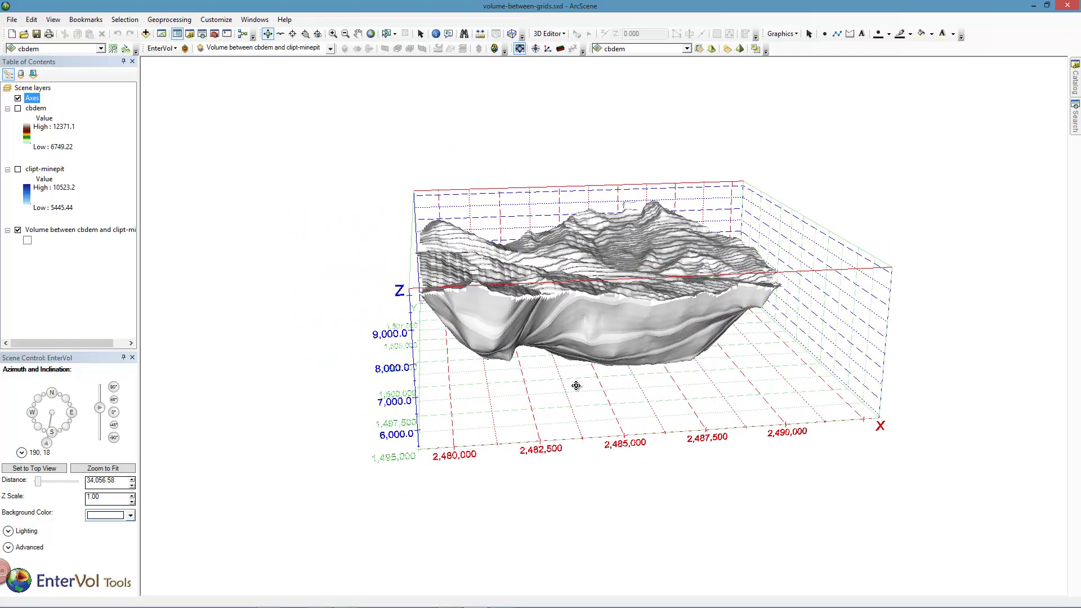
pyautogui.moveTo(596, 374); pyautogui.dragTo(854, 440)
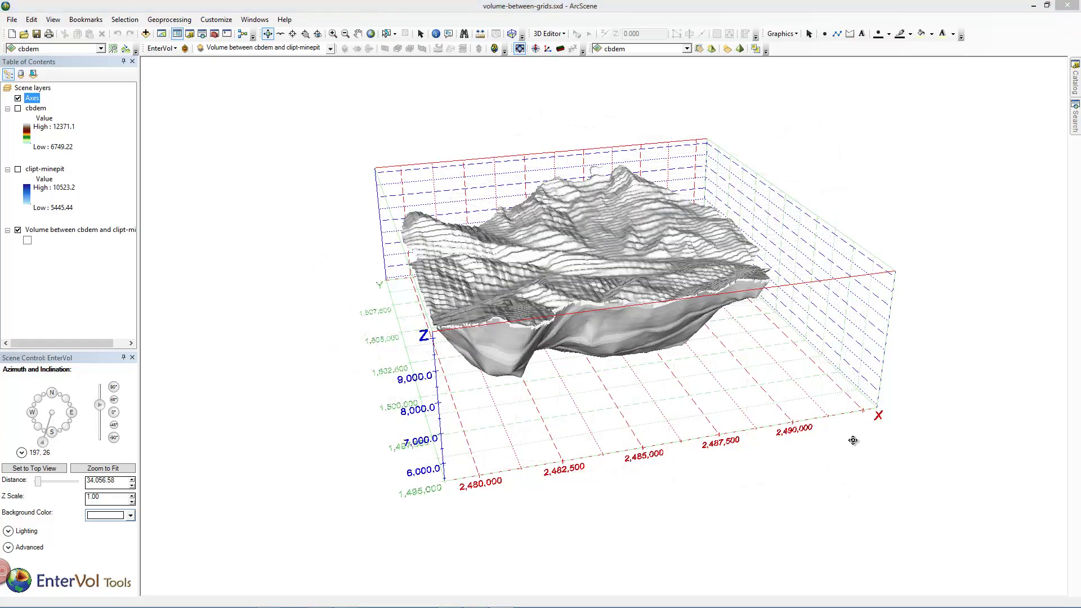
# Step: Turn the cbdem and clipt-minepit layers back on and add a new Axes layer
pyautogui.click(18, 109)
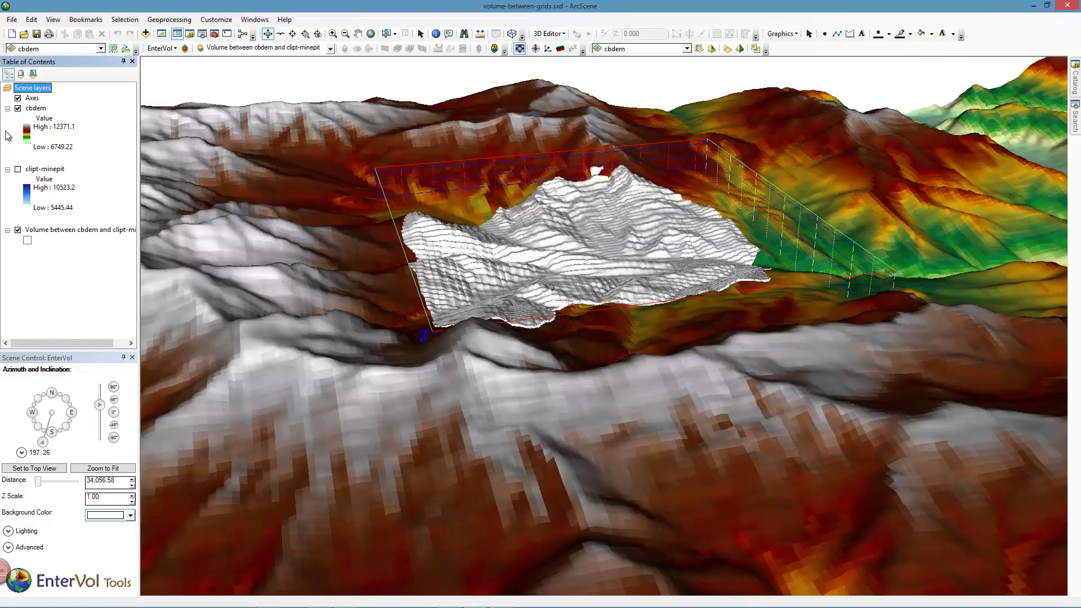
pyautogui.click(18, 169)
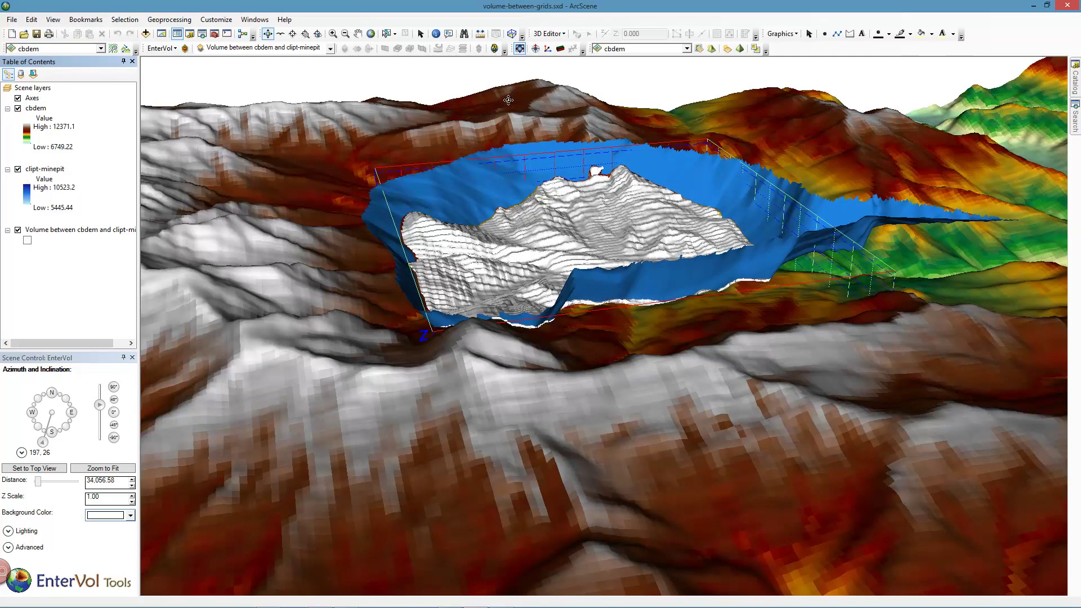
pyautogui.click(546, 50)
# Step: Zoom out to the whole terrain and hide the original pit-fitted Axes layer
pyautogui.scroll(-3, 554, 201)
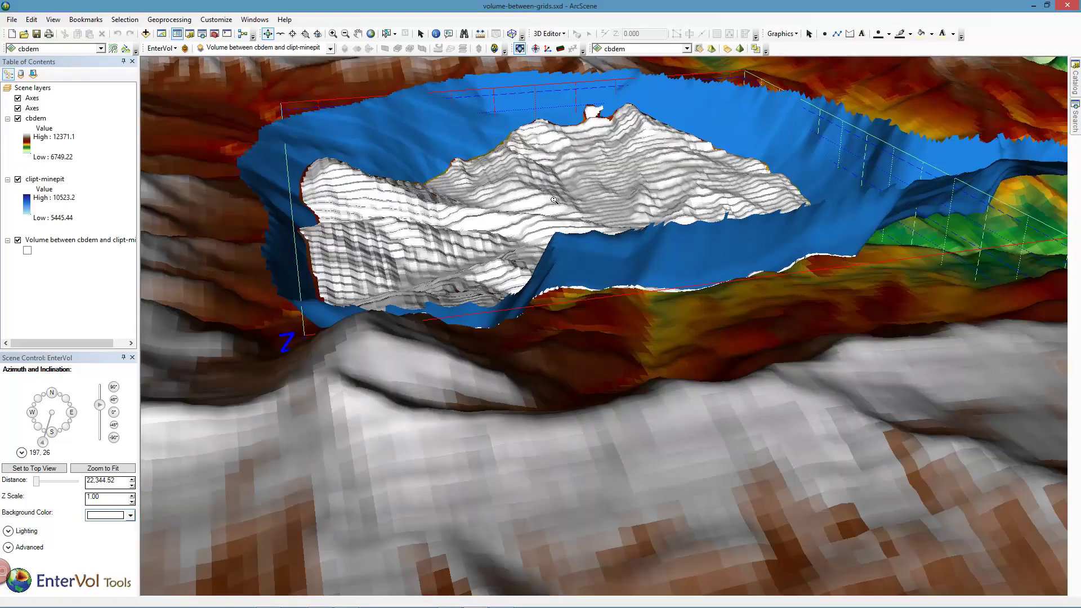
pyautogui.scroll(-8, 555, 200)
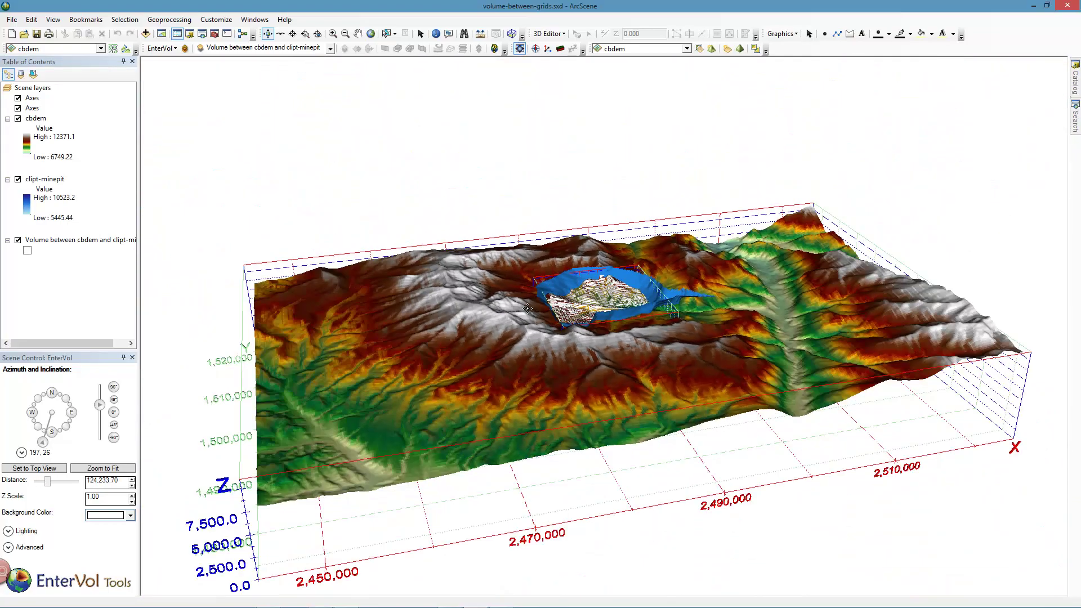
pyautogui.moveTo(528, 309); pyautogui.dragTo(477, 309)
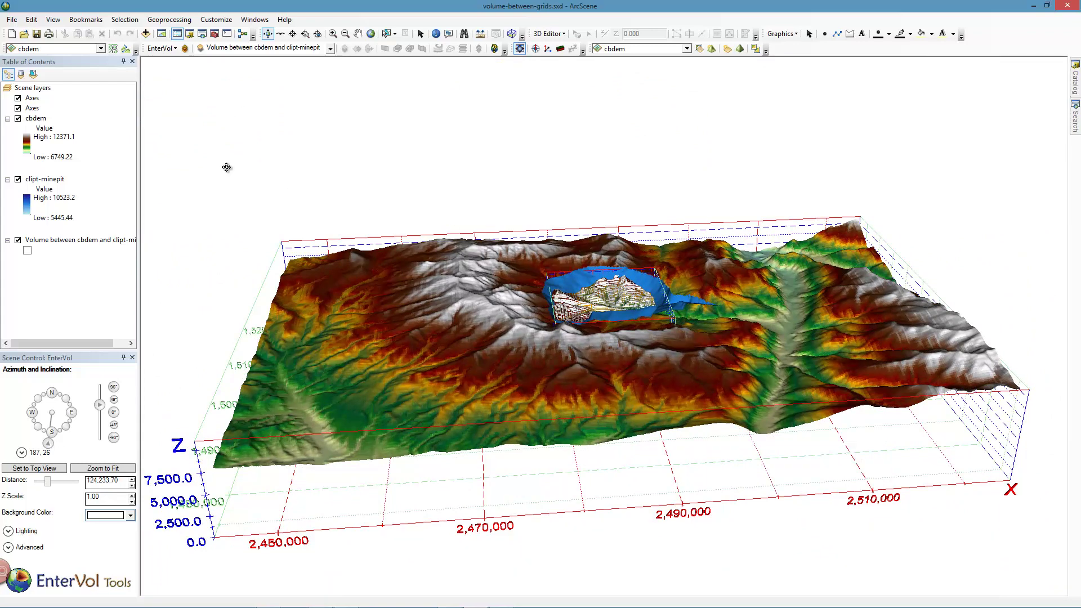
pyautogui.click(20, 99)
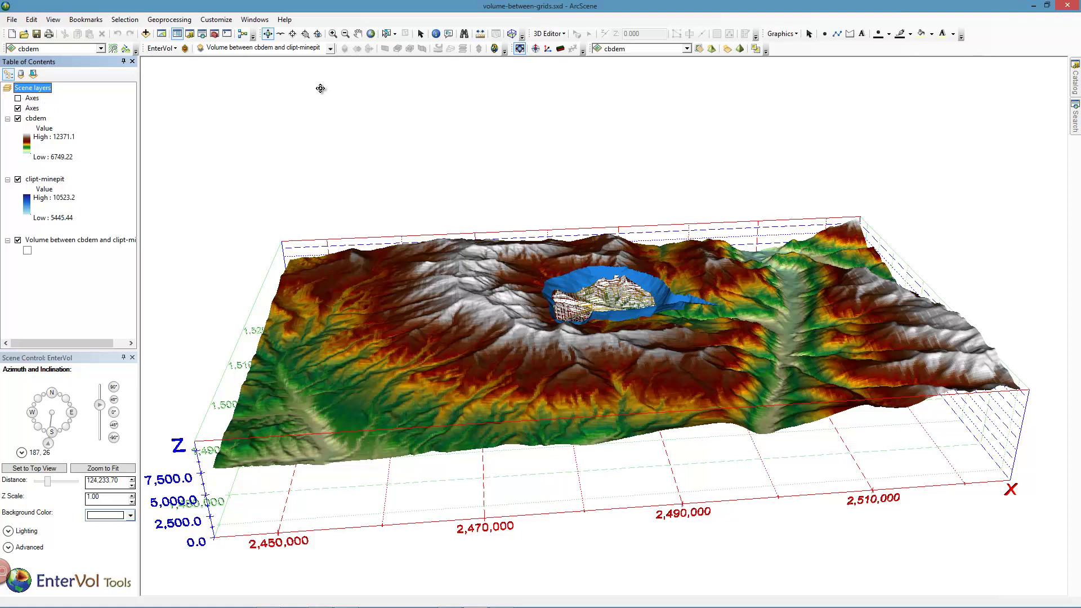
# Step: Add a North direction indicator and change its type to Compass in the layer properties
pyautogui.click(536, 50)
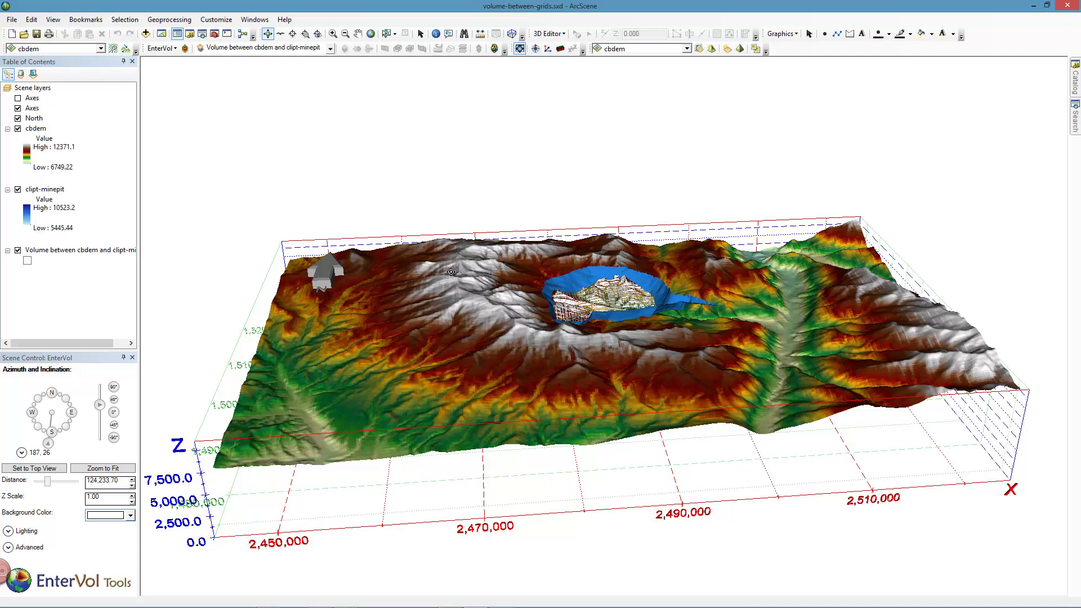
pyautogui.moveTo(453, 276); pyautogui.dragTo(502, 367)
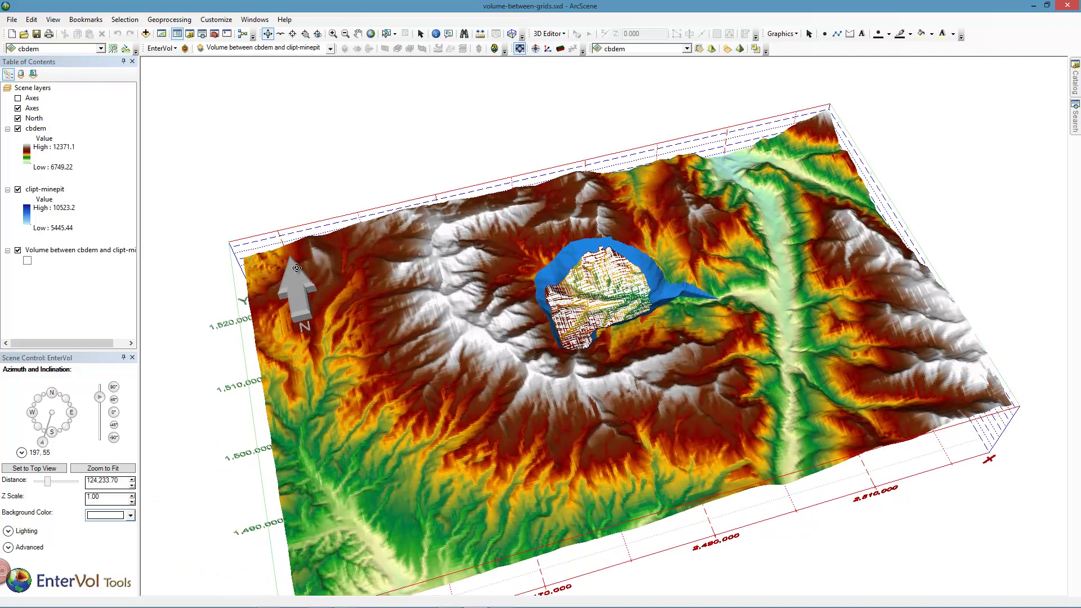
pyautogui.rightClick(30, 119)
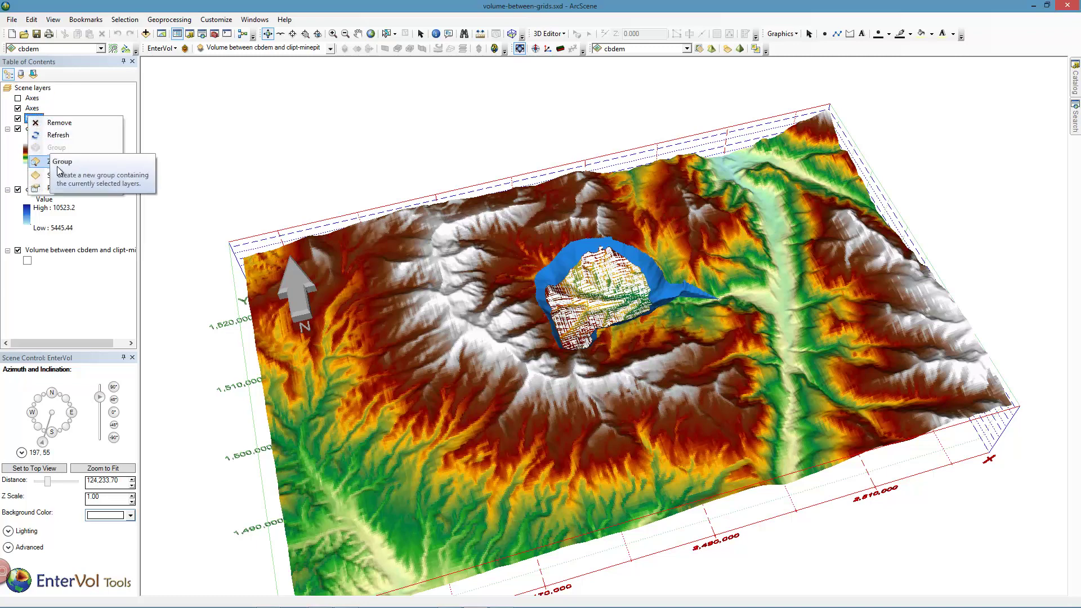
pyautogui.click(62, 188)
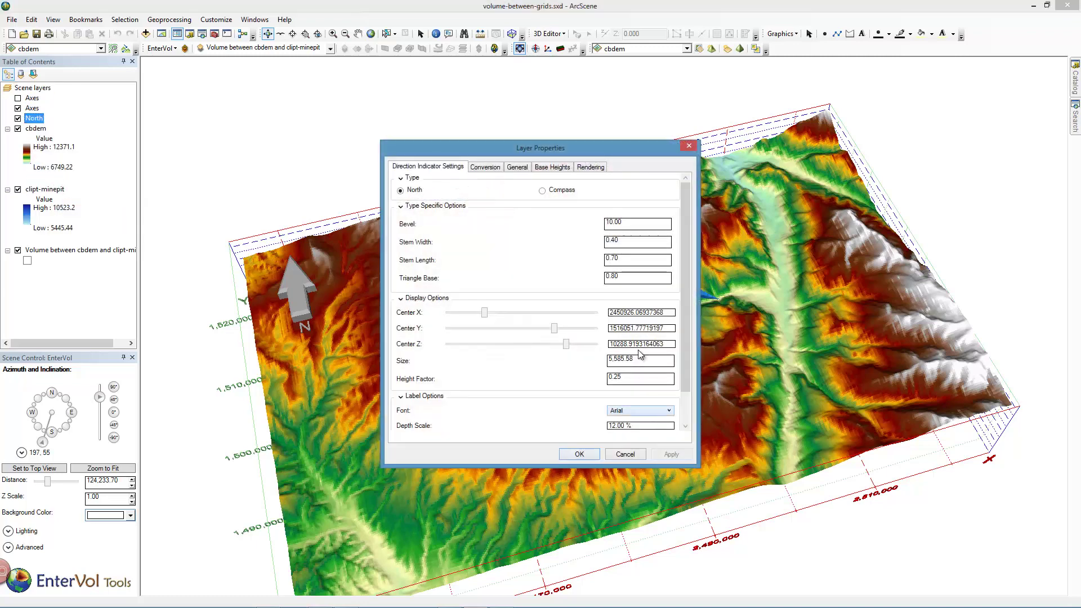
pyautogui.click(542, 191)
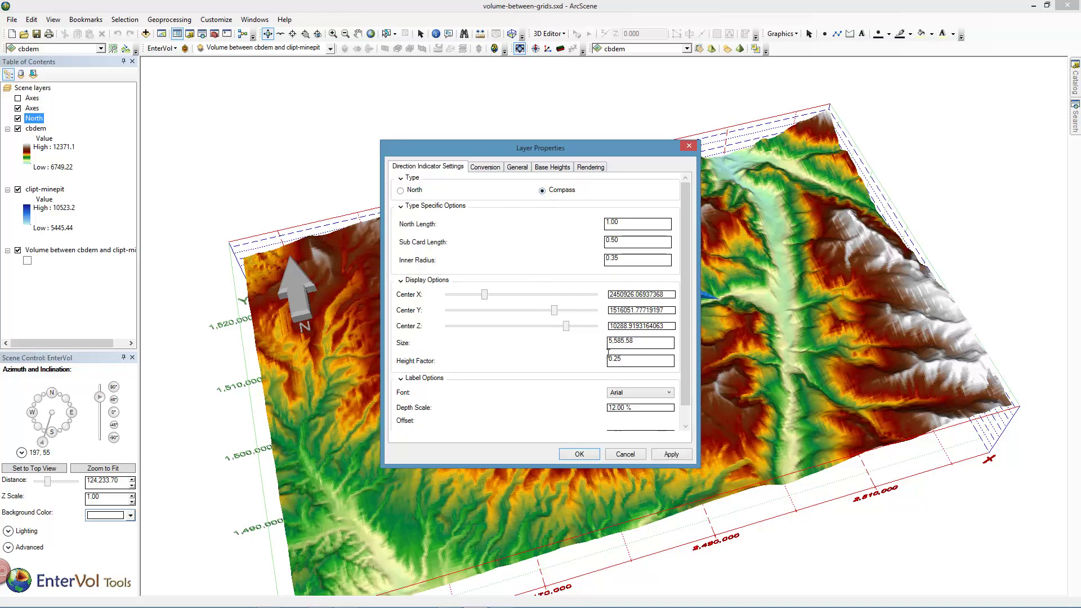
pyautogui.click(669, 452)
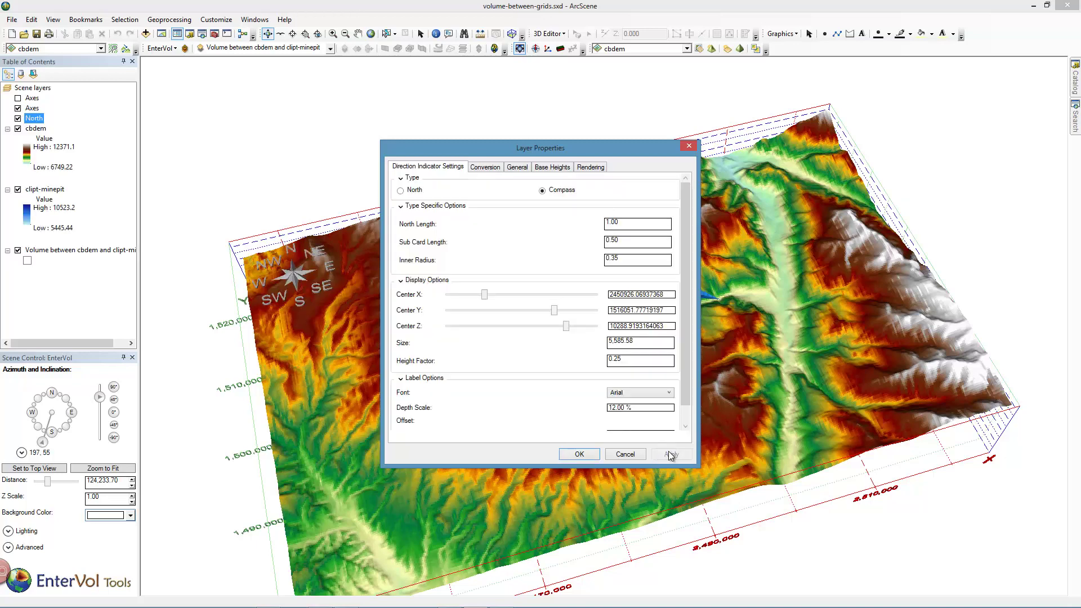
pyautogui.click(688, 146)
pyautogui.moveTo(487, 389); pyautogui.dragTo(522, 315)
pyautogui.moveTo(718, 445); pyautogui.dragTo(652, 475)
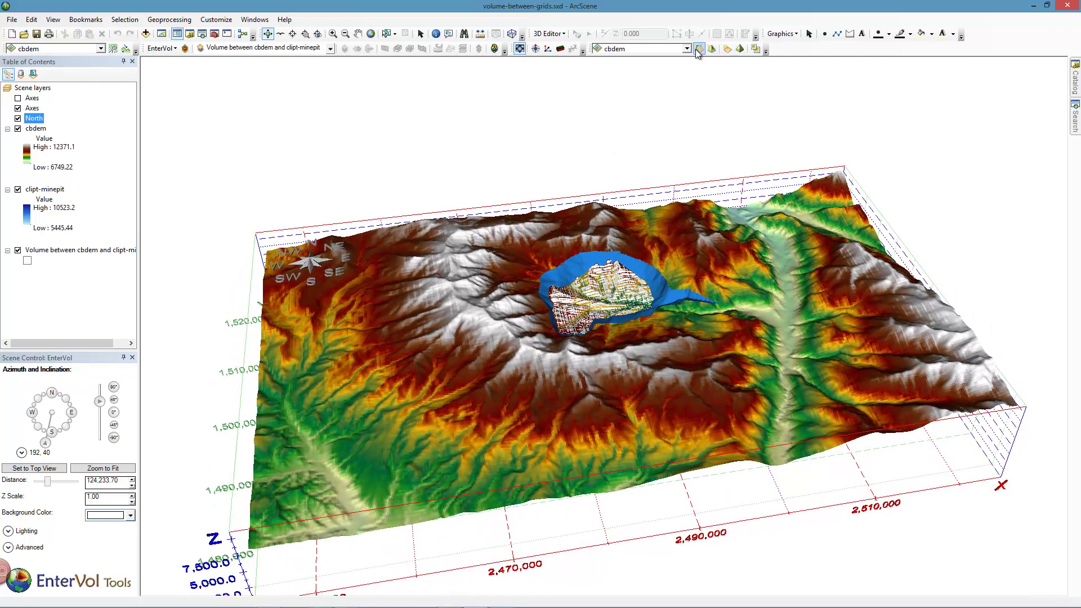
# Step: Set the cbdem terrain to 48% transparency and orbit to see the pit through it
pyautogui.click(711, 49)
pyautogui.moveTo(730, 124); pyautogui.dragTo(749, 94)
pyautogui.moveTo(387, 262); pyautogui.dragTo(435, 400)
pyautogui.moveTo(617, 394); pyautogui.dragTo(687, 380)
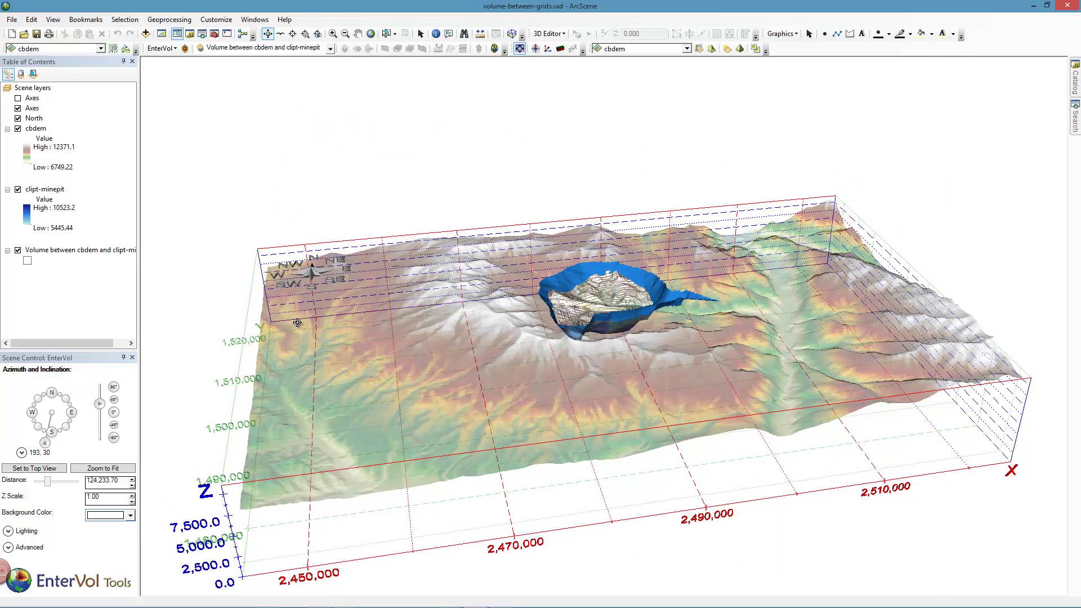
pyautogui.moveTo(302, 323); pyautogui.dragTo(344, 299)
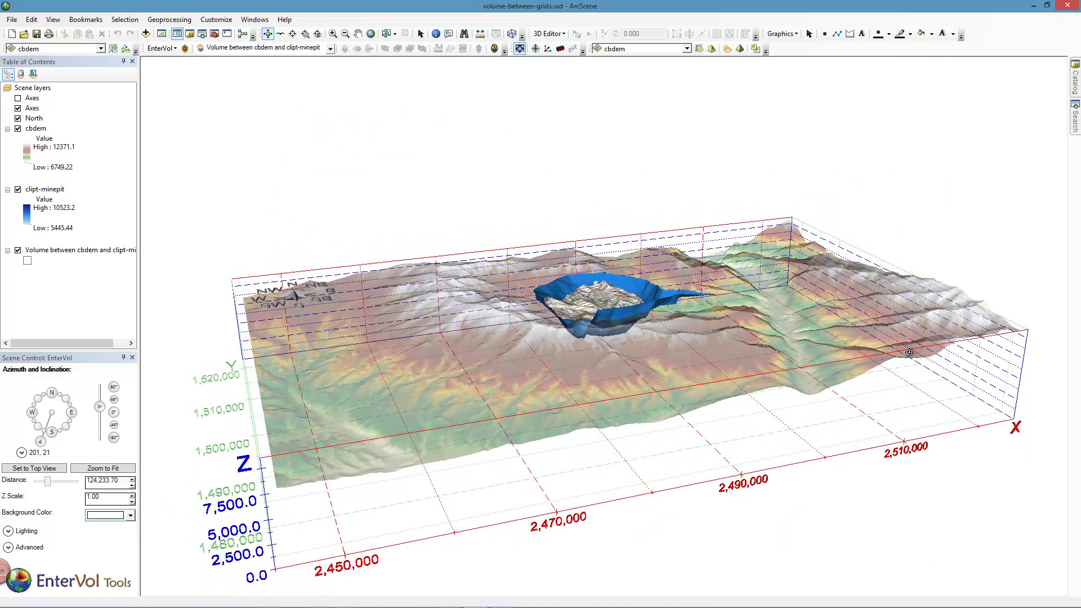
pyautogui.moveTo(922, 355); pyautogui.dragTo(939, 407)
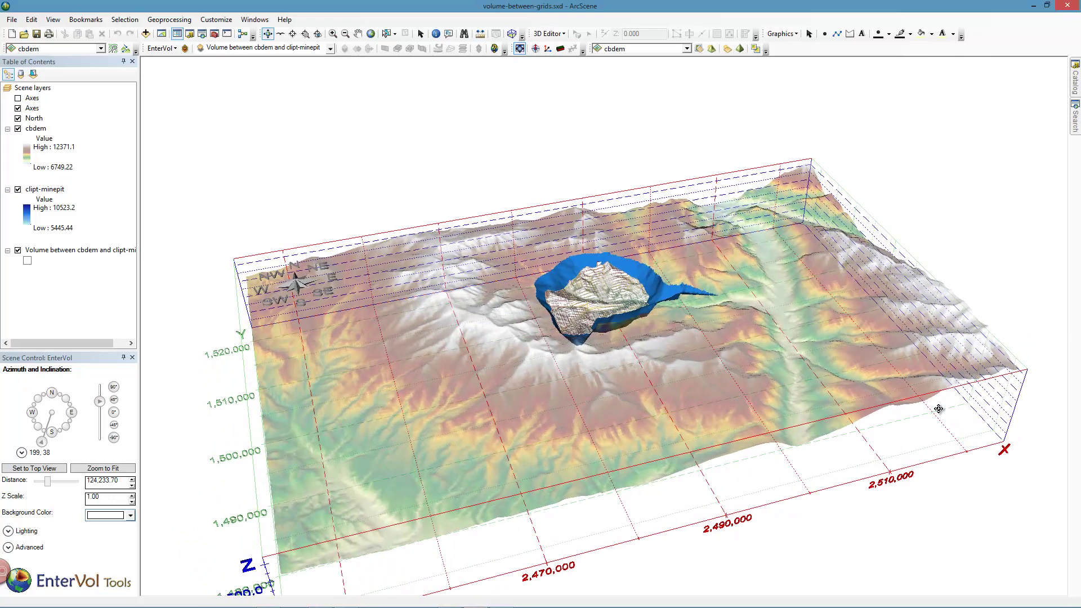